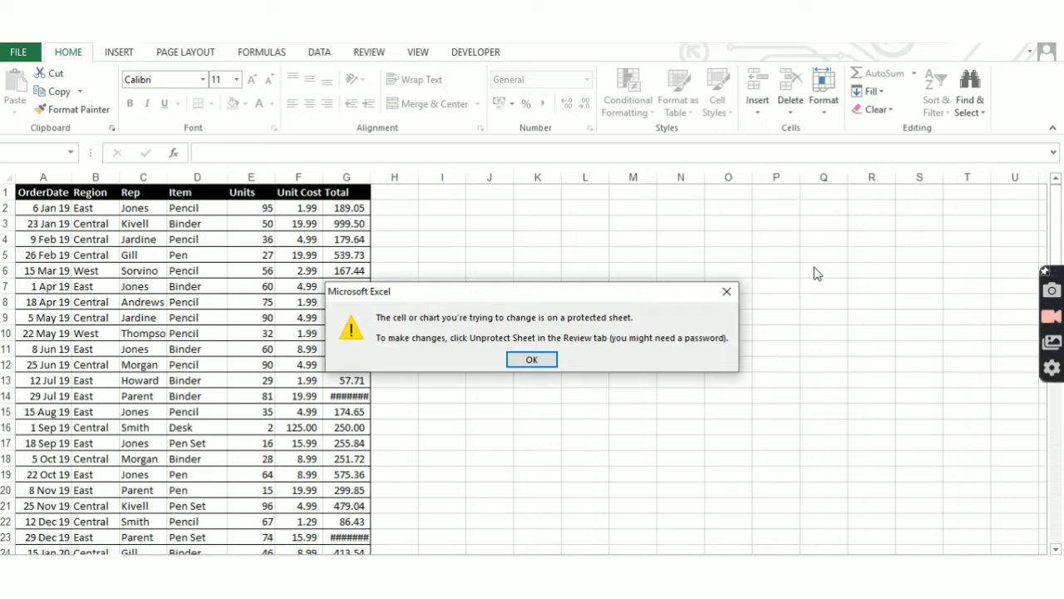
# - Dismiss the protected-sheet warning and close Excel, saving changes to SAndy.xls
pyautogui.press('Return')
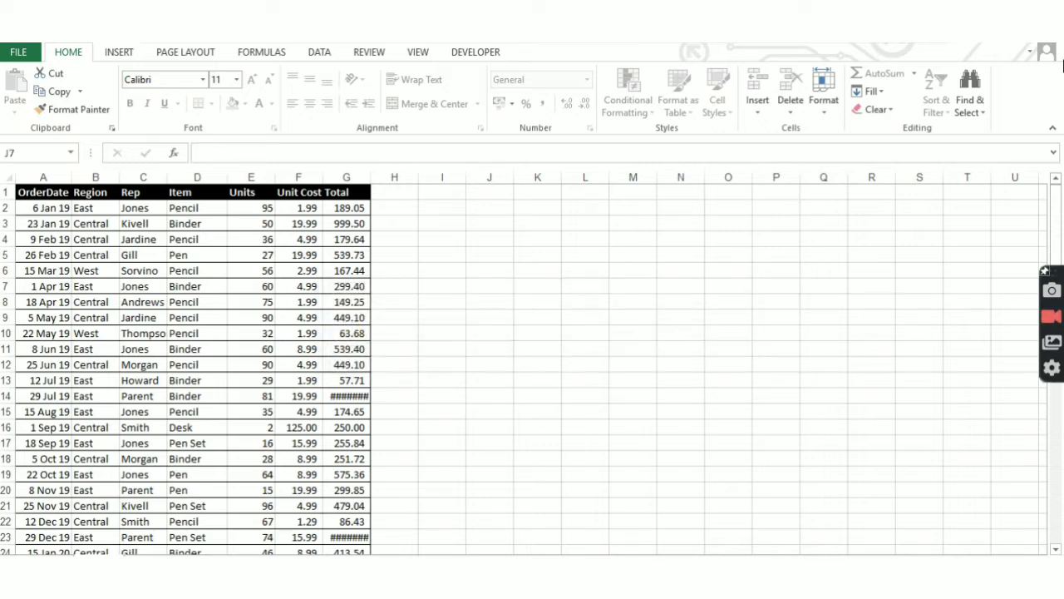
pyautogui.click(1051, 30)
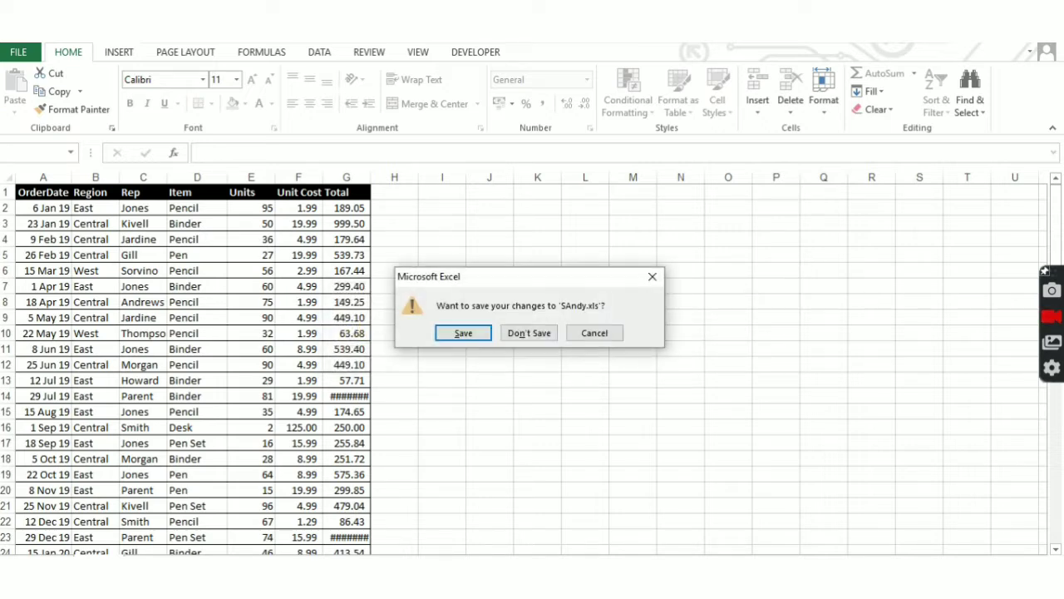
pyautogui.click(464, 334)
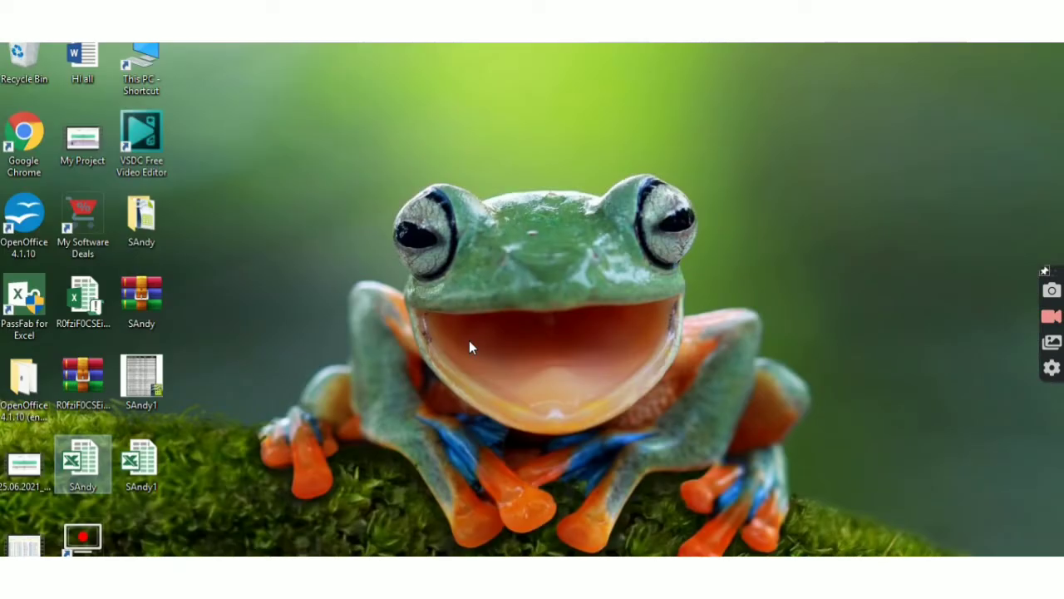
# - Reopen SAndy in Excel, dismiss the activation notice, and confirm a cell edit is refused
pyautogui.doubleClick(89, 470)
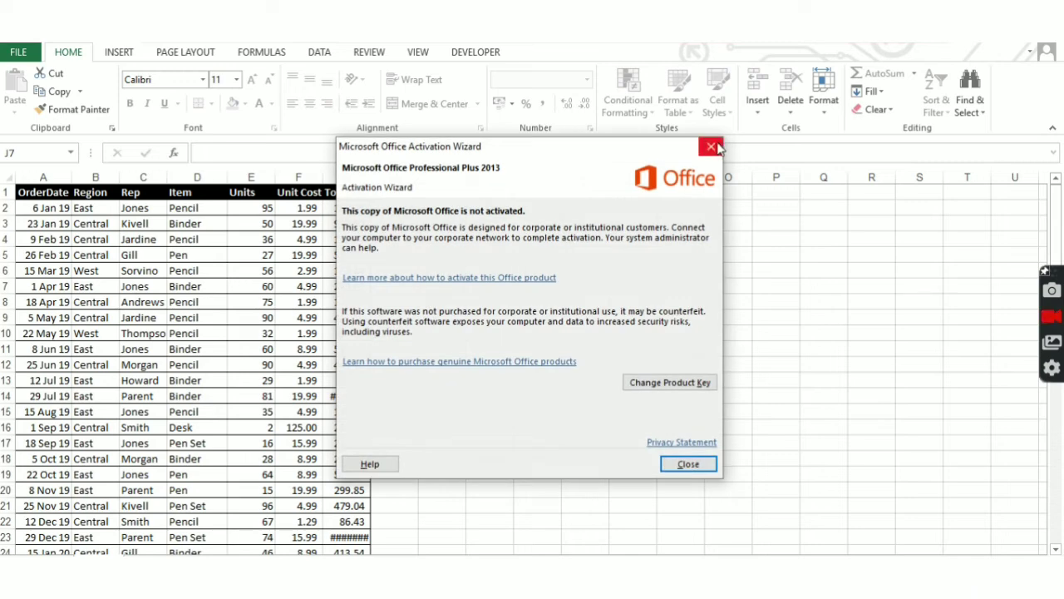
pyautogui.click(716, 148)
pyautogui.doubleClick(616, 295)
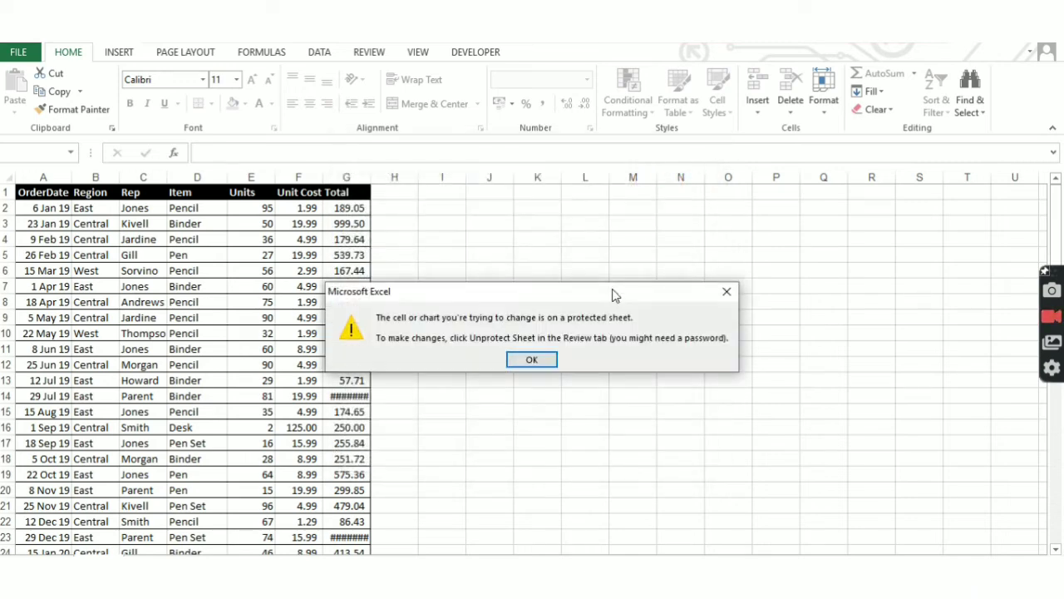
pyautogui.press('Return')
# - Attempt Unprotect Sheet, cancel the unknown password prompt, and close Excel
pyautogui.hotkey('alt', 't')
pyautogui.press('p')
pyautogui.press('p')
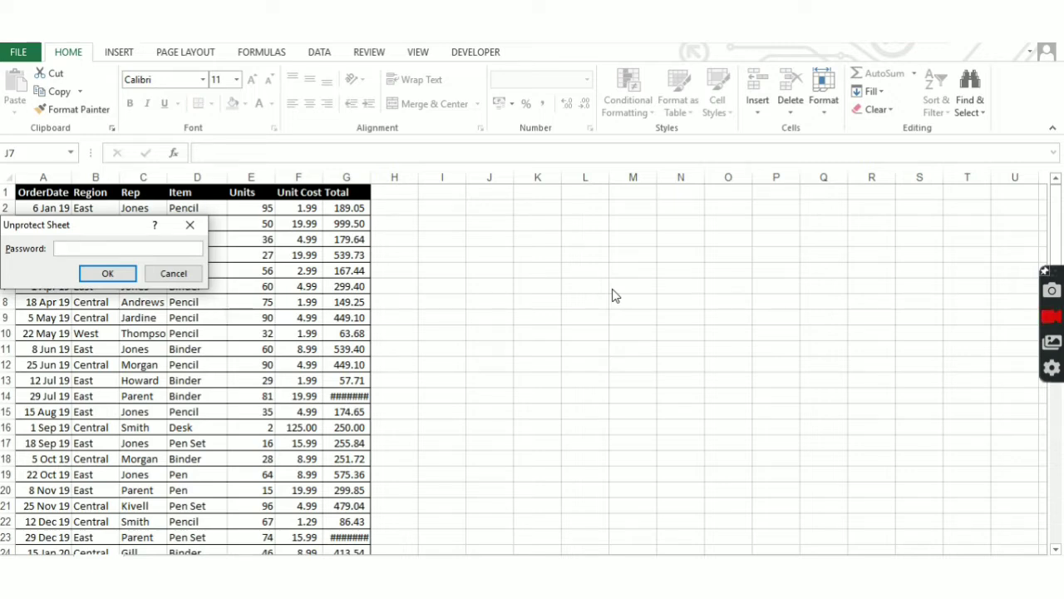
pyautogui.press('Escape')
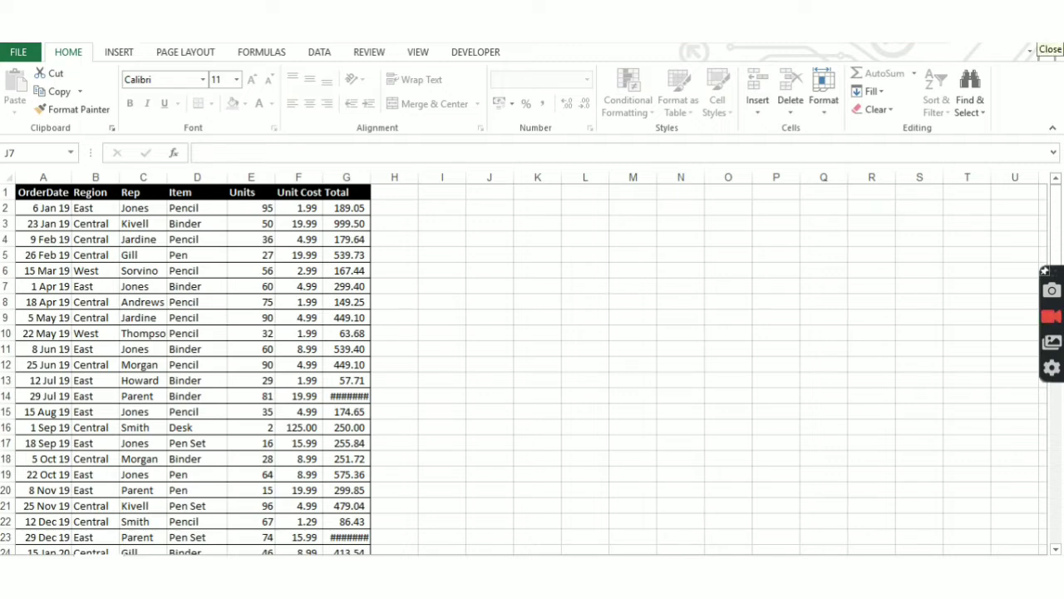
pyautogui.click(1049, 43)
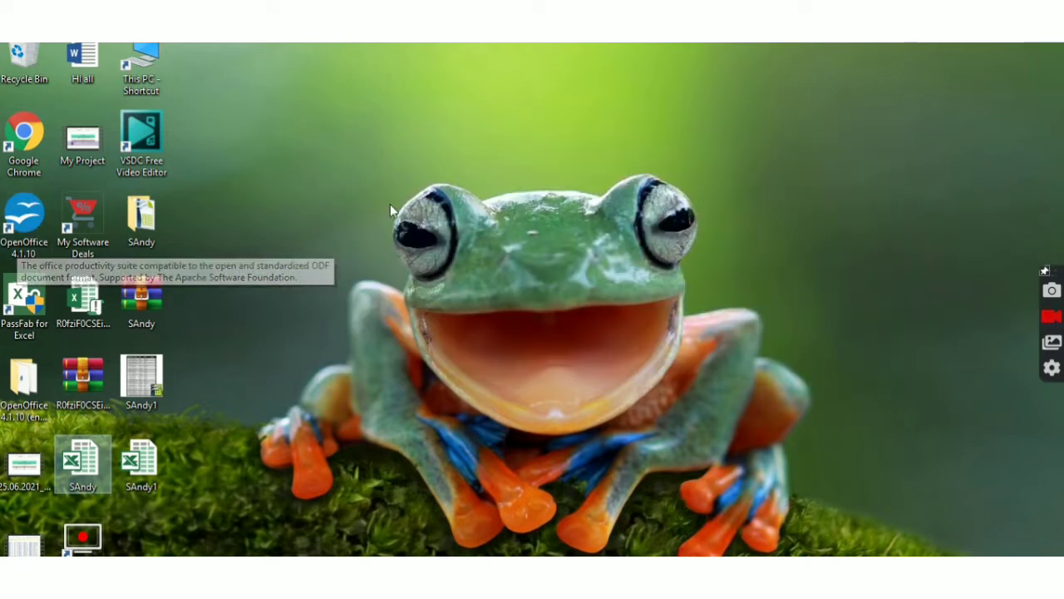
pyautogui.click(401, 584)
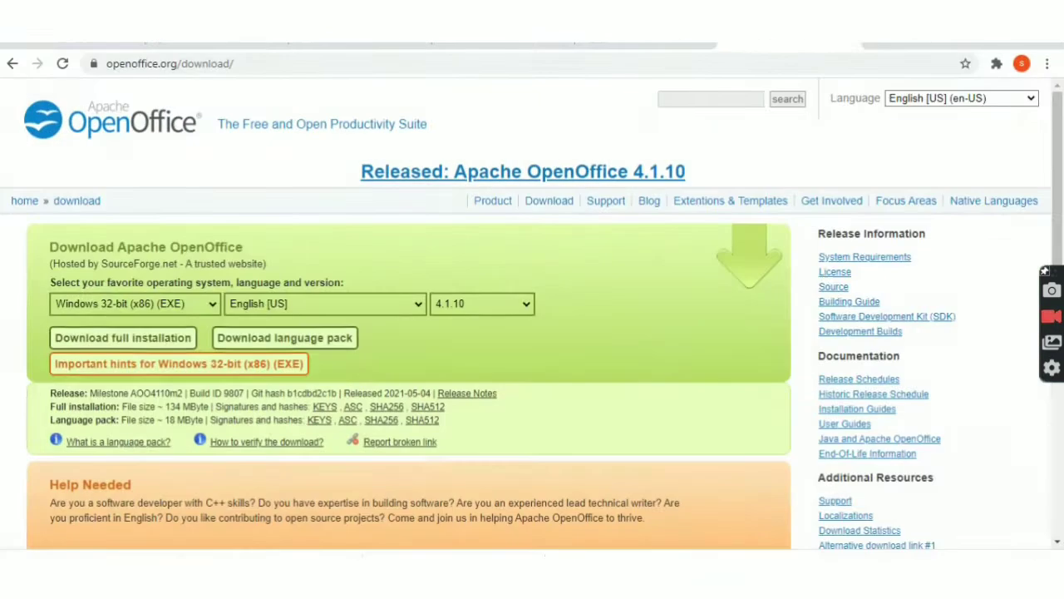
pyautogui.click(199, 67)
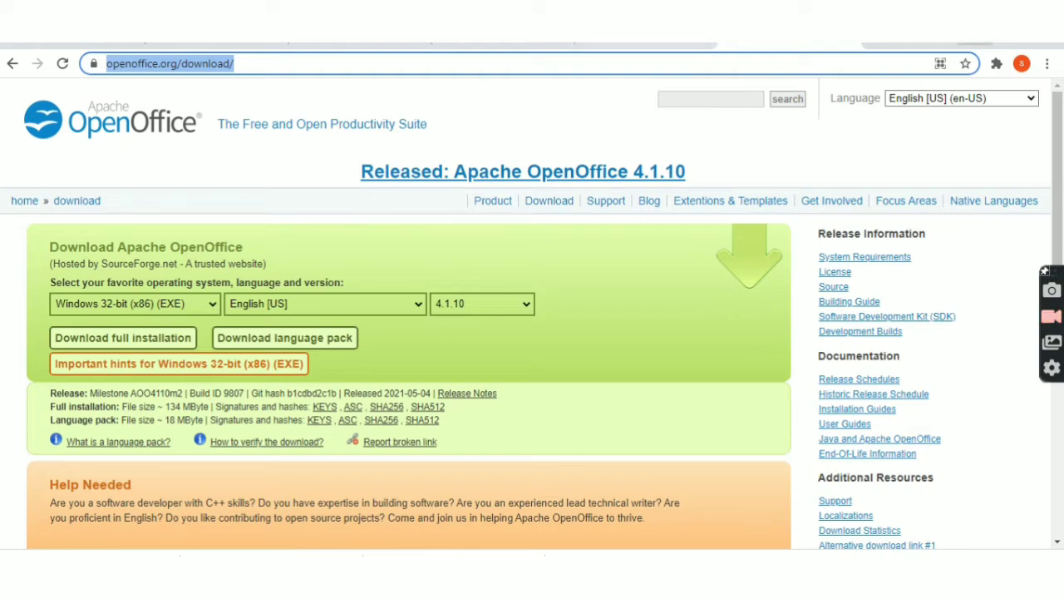
pyautogui.click(974, 40)
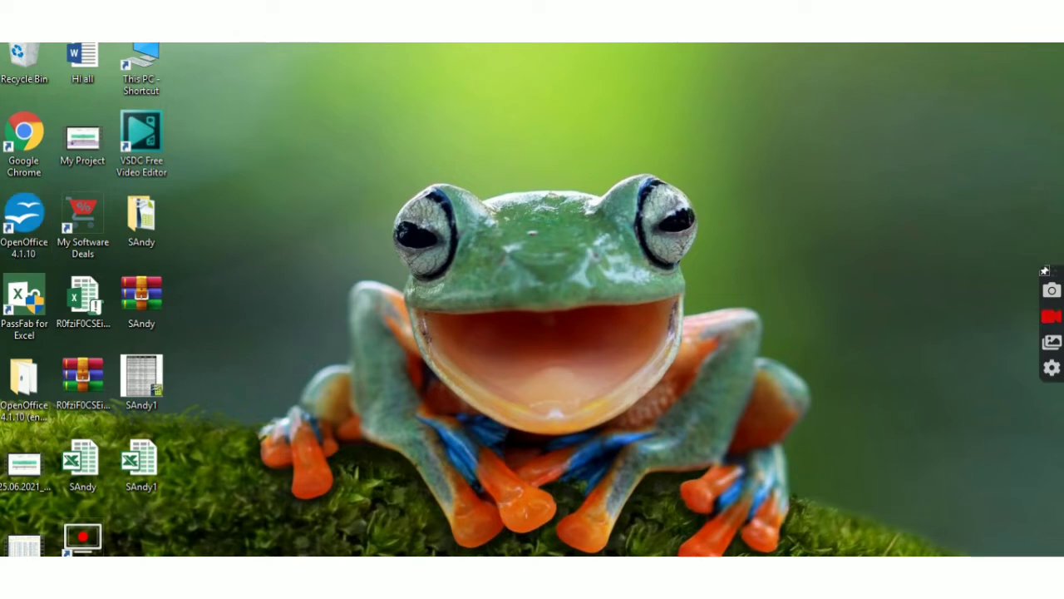
# - Launch OpenOffice Calc from the Start menu's Recently added list and restore its window
pyautogui.press('super')
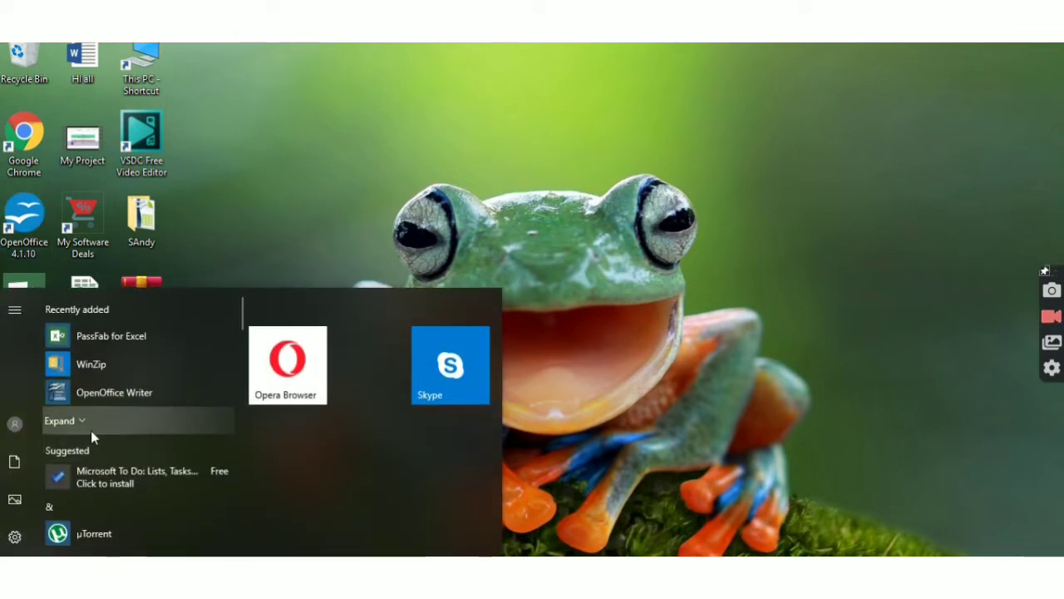
pyautogui.click(91, 430)
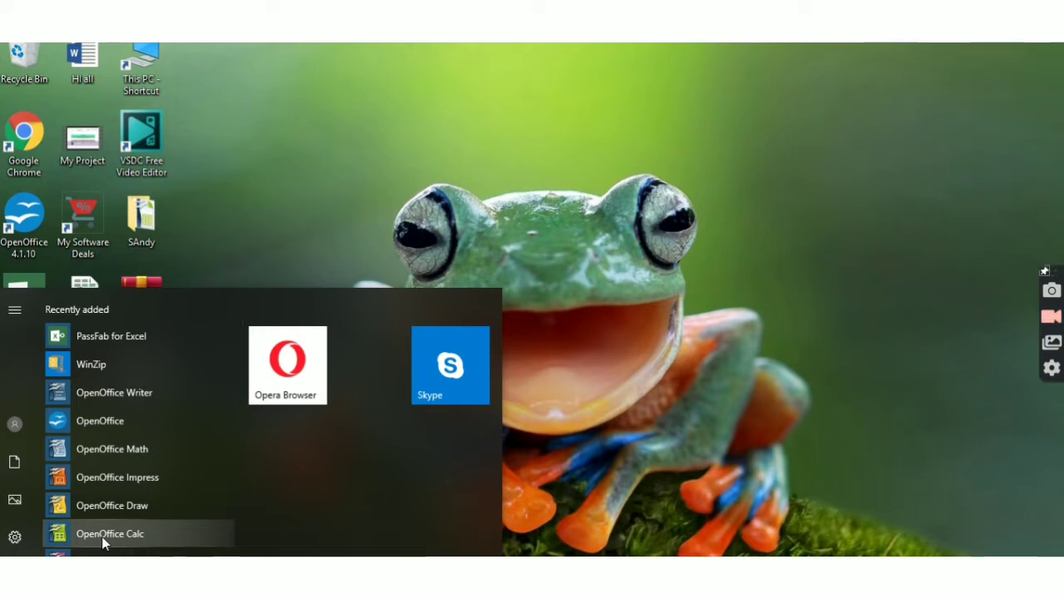
pyautogui.click(101, 537)
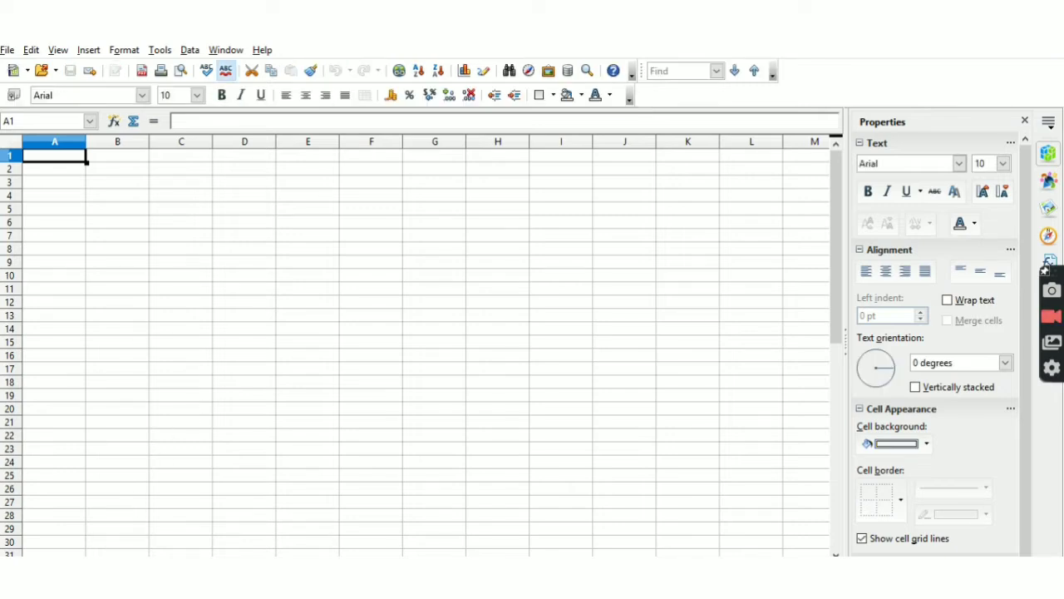
pyautogui.press('super+Down')
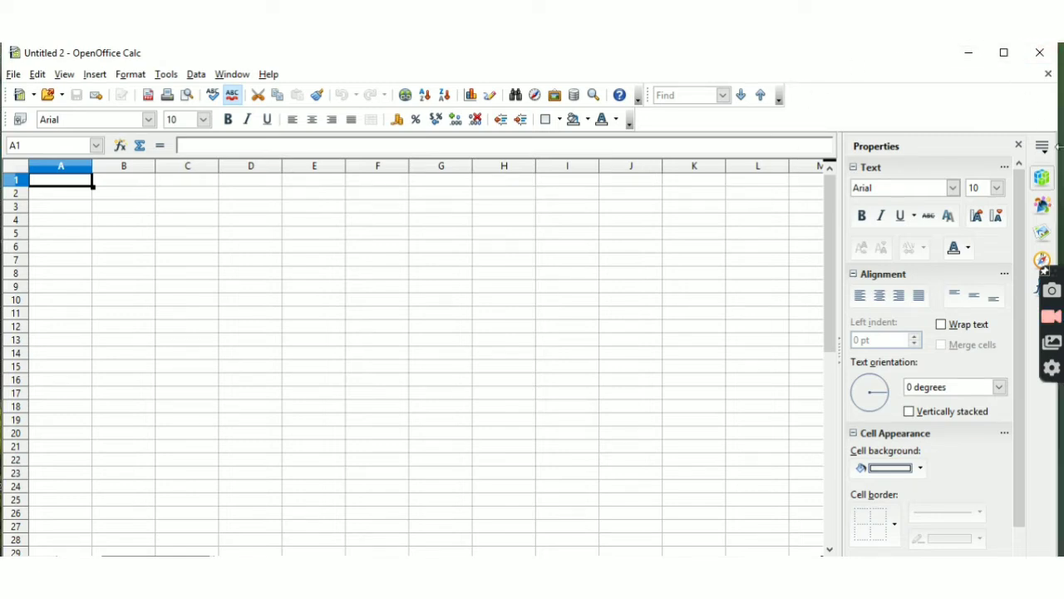
# - Open SAndy in Calc by dragging its icon onto the resized window, then confirm J7 still refuses edits
pyautogui.moveTo(1061, 146); pyautogui.dragTo(769, 130)
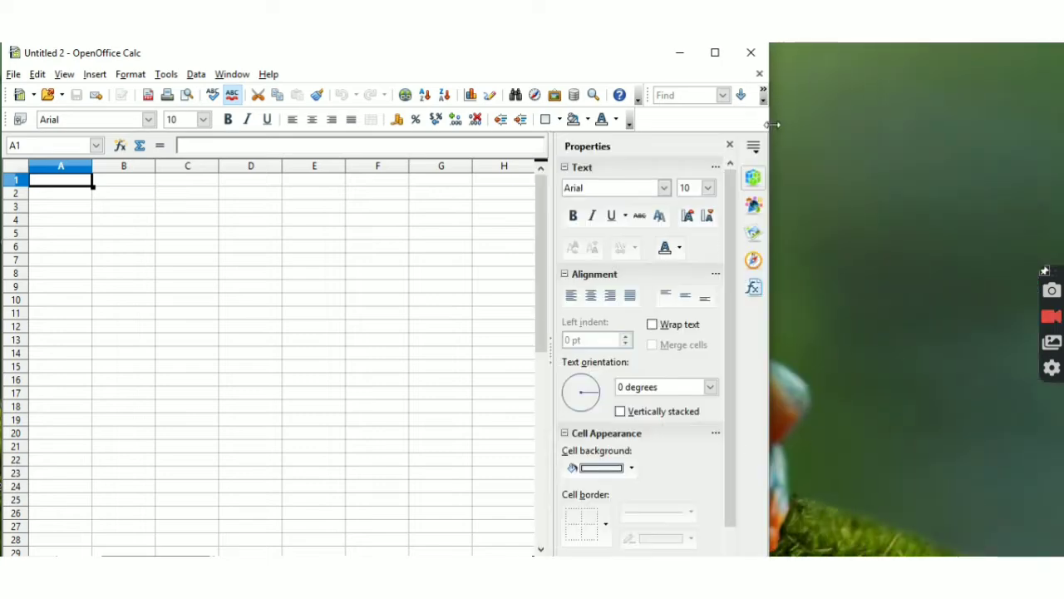
pyautogui.moveTo(497, 64); pyautogui.dragTo(806, 45)
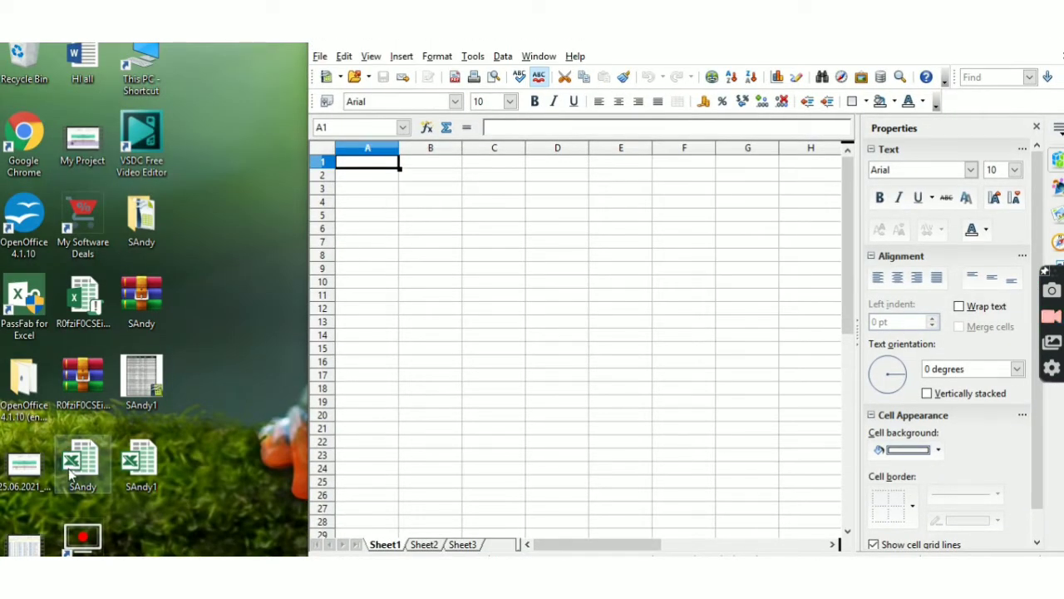
pyautogui.moveTo(70, 474); pyautogui.dragTo(443, 380)
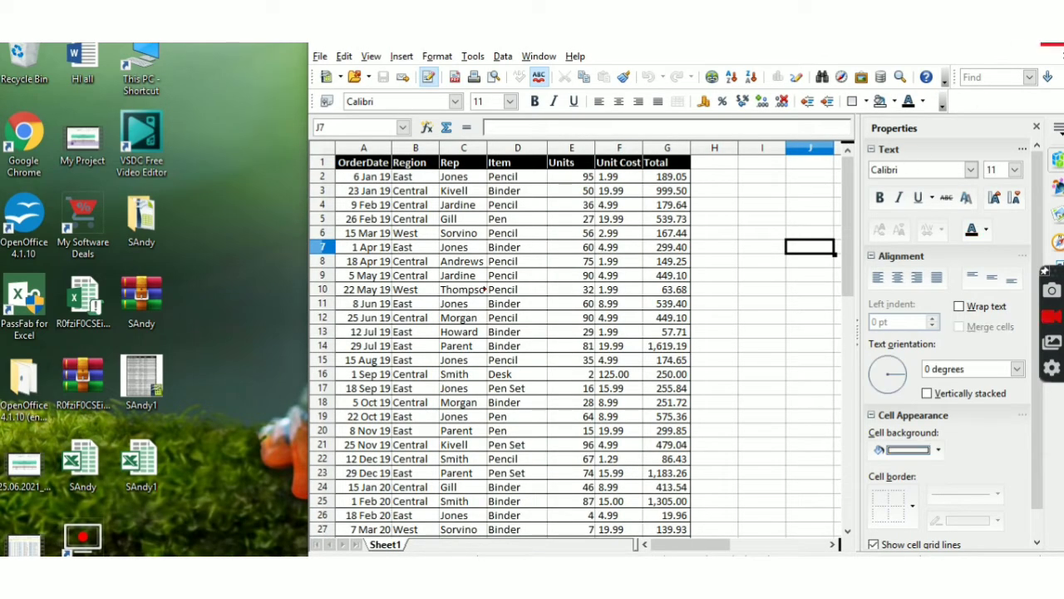
pyautogui.click(1035, 44)
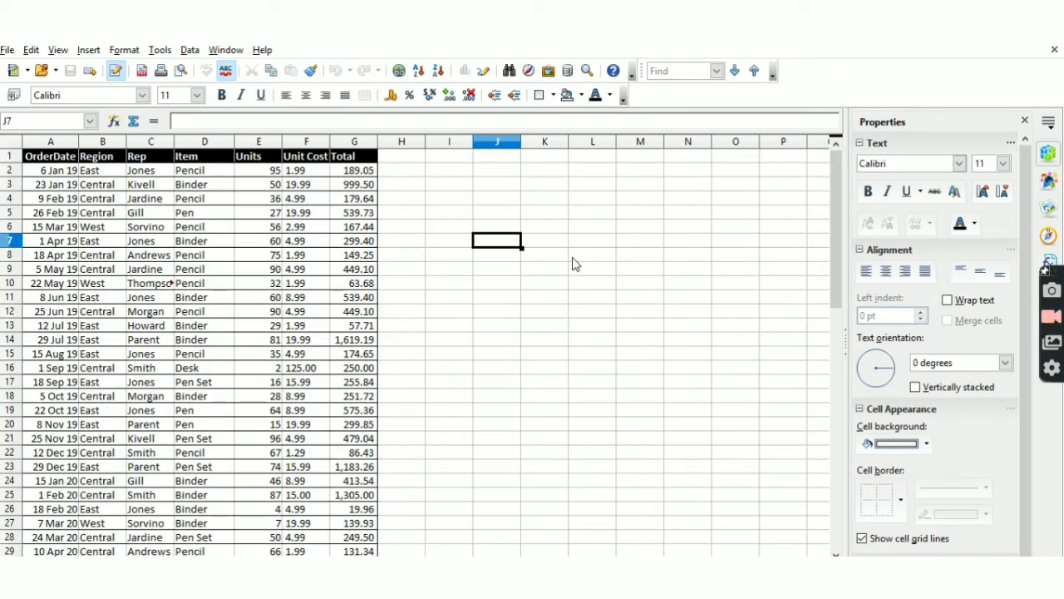
pyautogui.press('a')
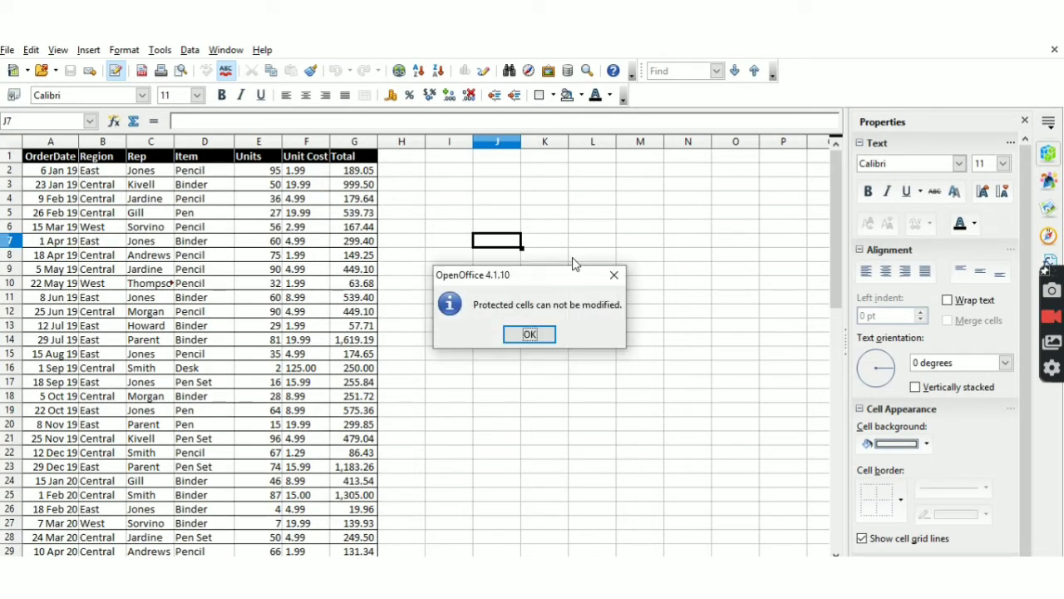
pyautogui.click(527, 334)
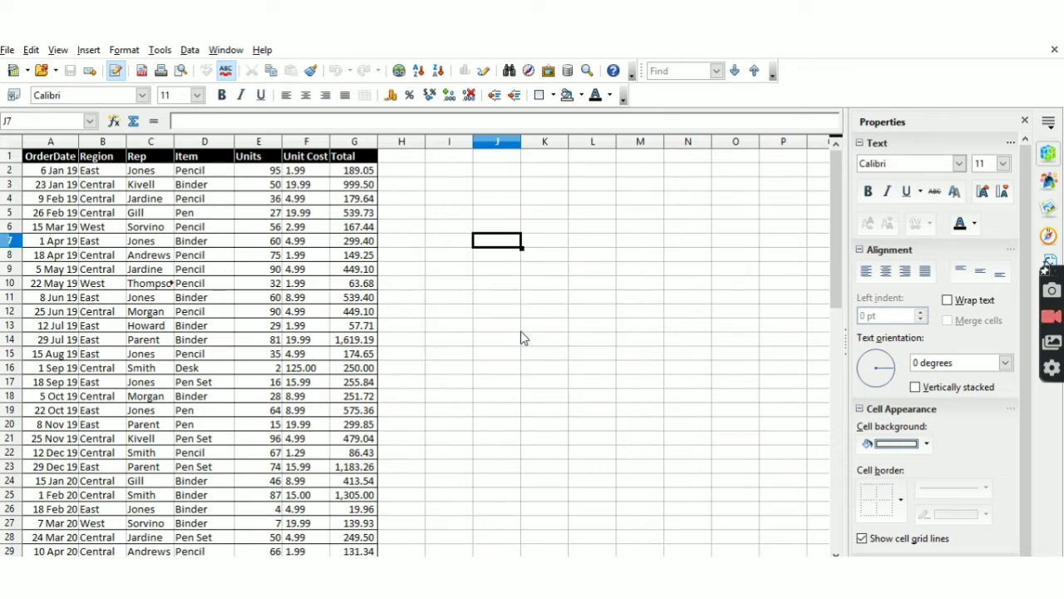
# - Save the workbook as Testfile in ODF Spreadsheet (.ods) format
pyautogui.click(6, 50)
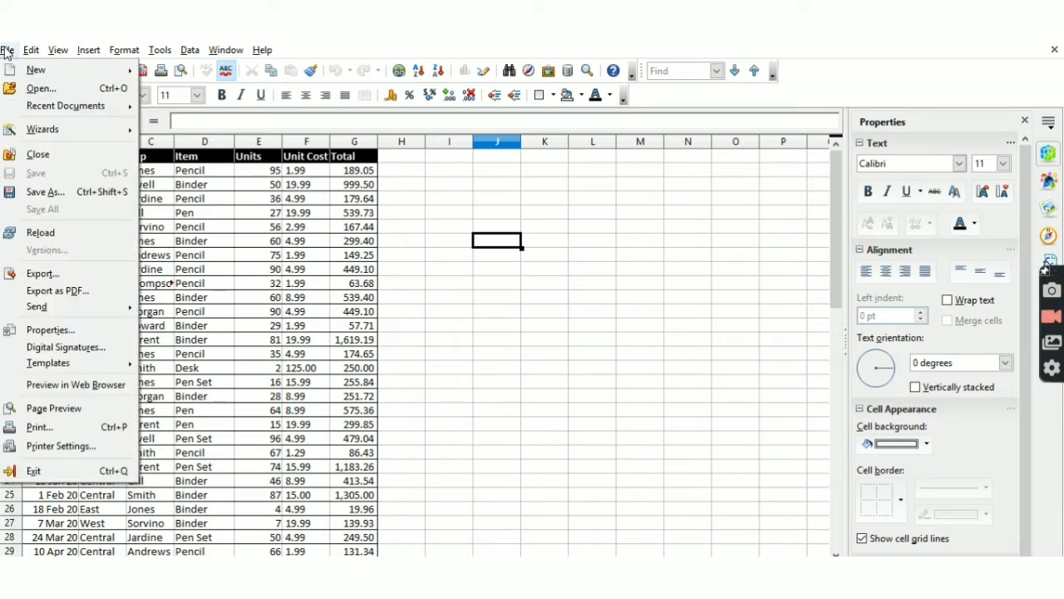
pyautogui.click(64, 191)
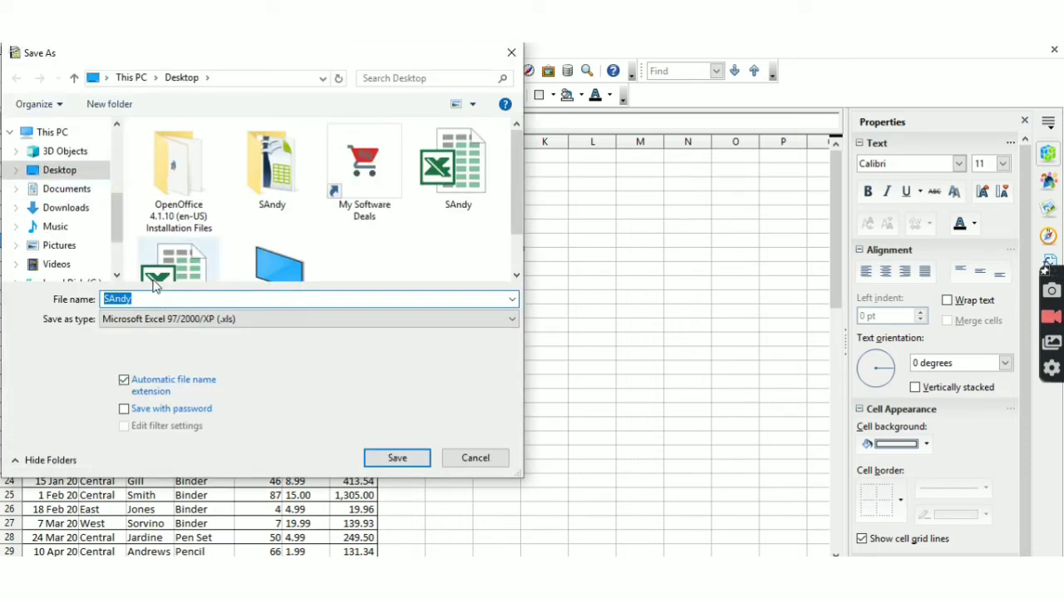
pyautogui.click(156, 296)
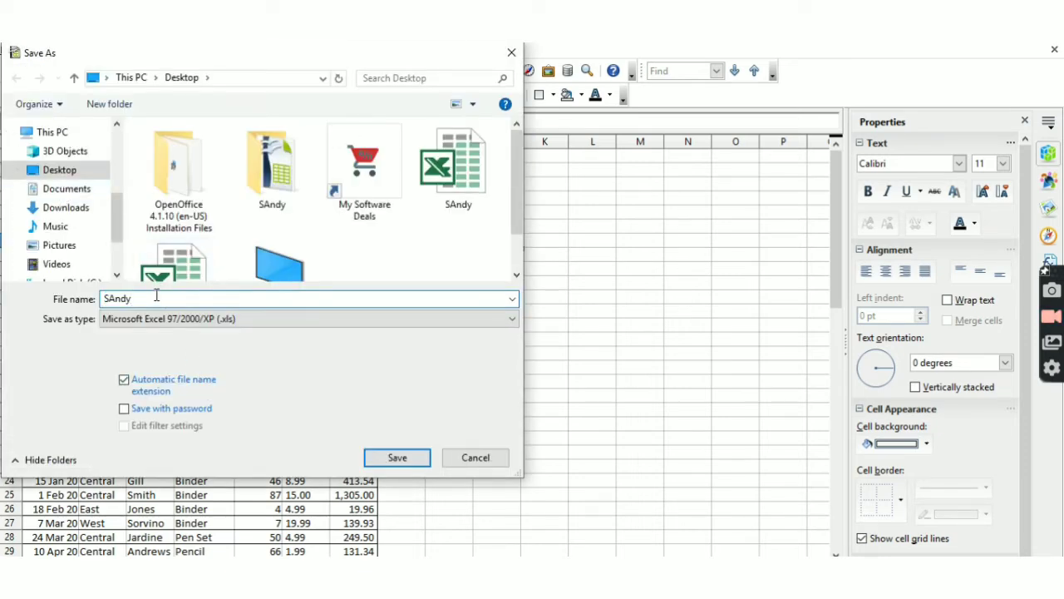
pyautogui.doubleClick(157, 296)
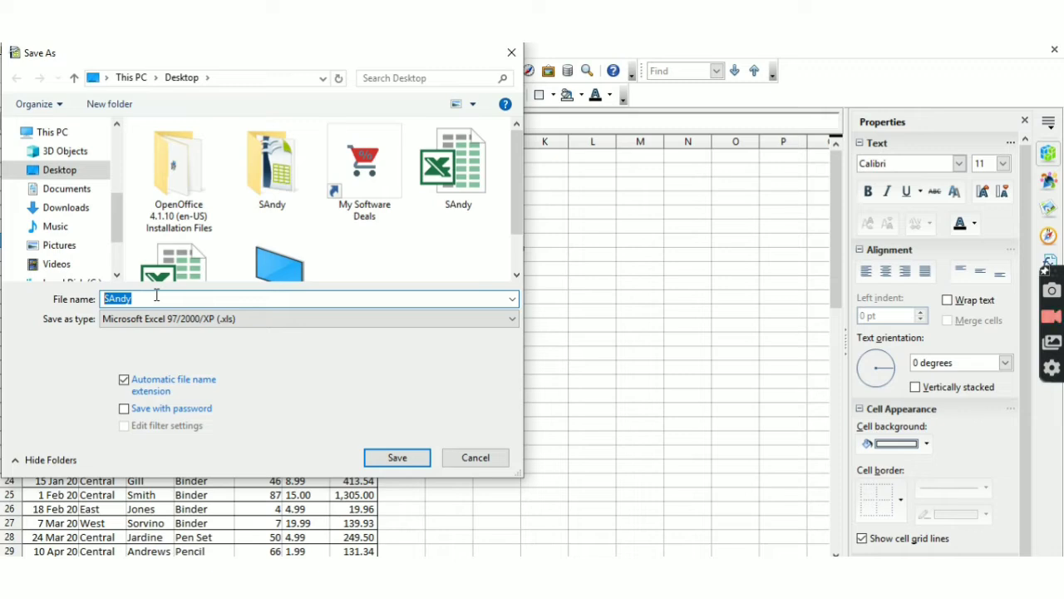
pyautogui.write('Te')
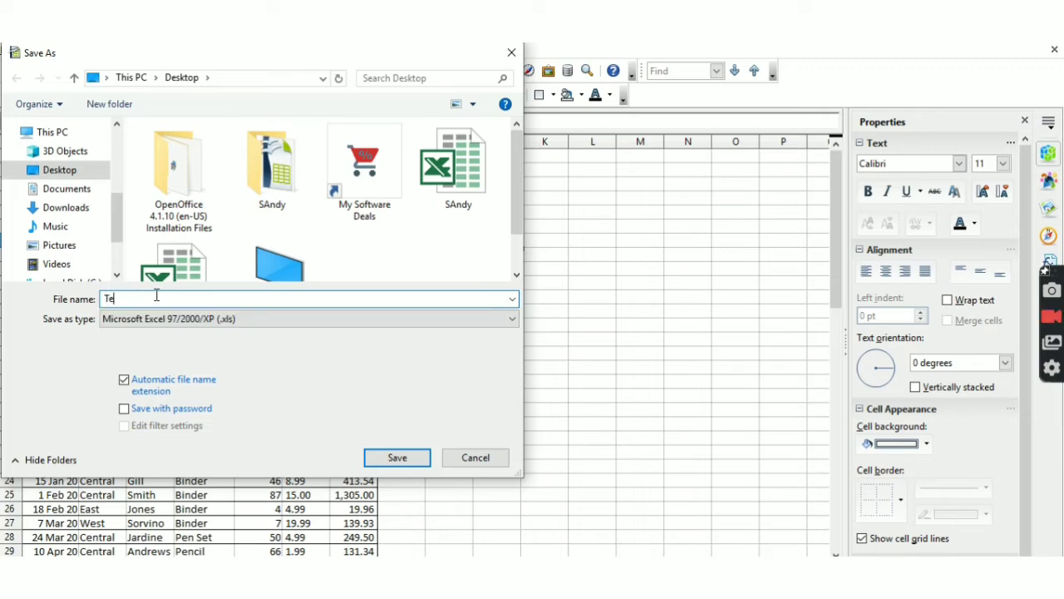
pyautogui.write('stfile')
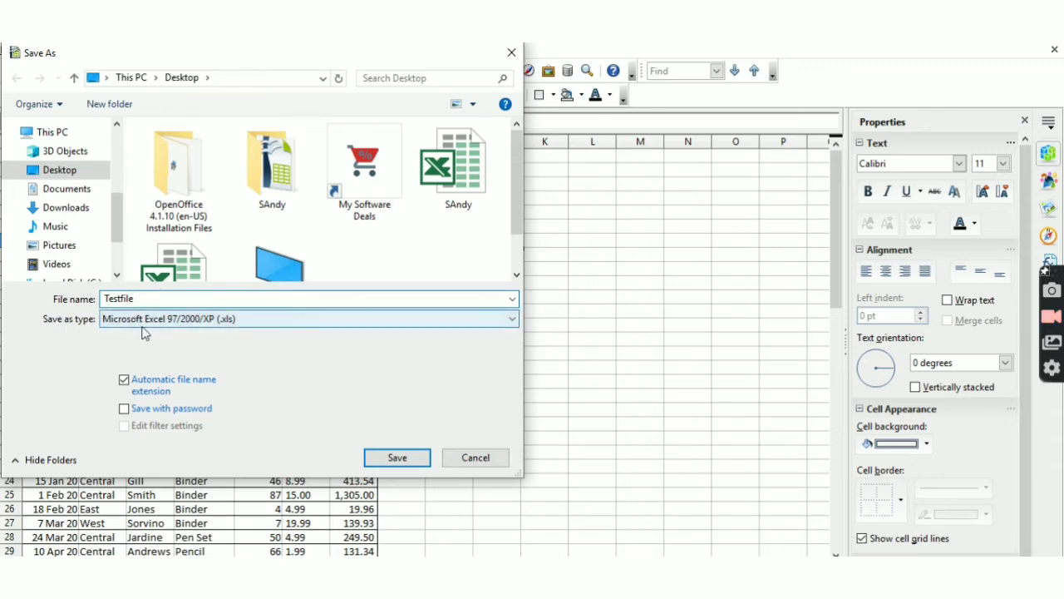
pyautogui.click(167, 320)
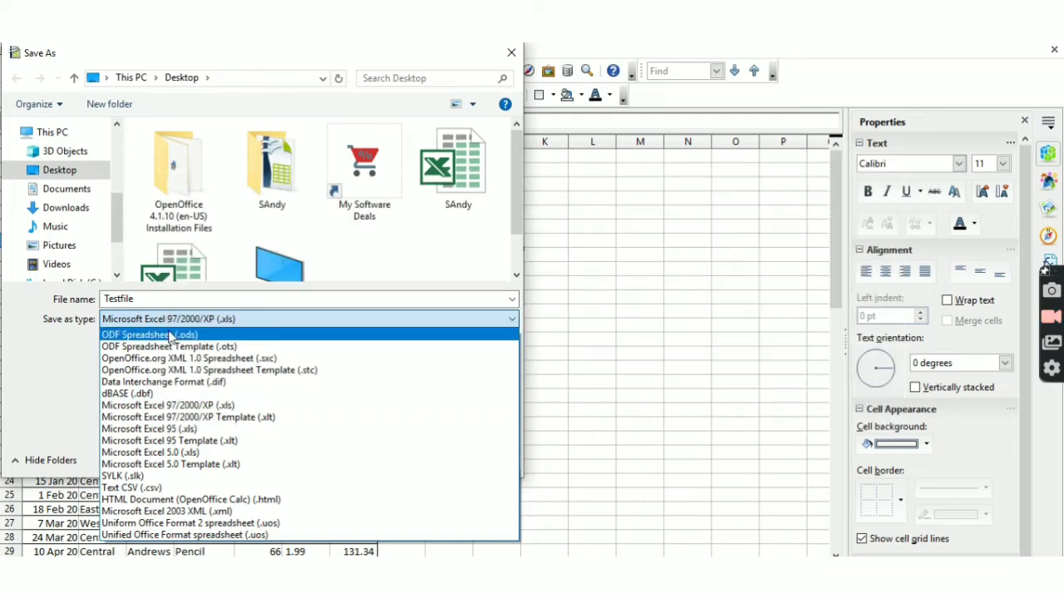
pyautogui.click(171, 335)
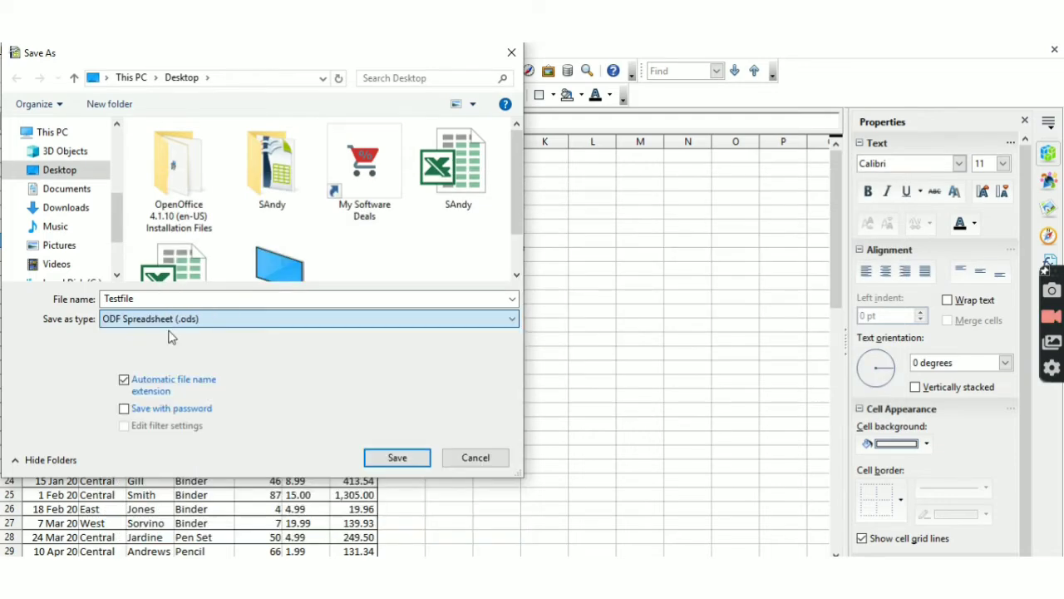
pyautogui.click(397, 457)
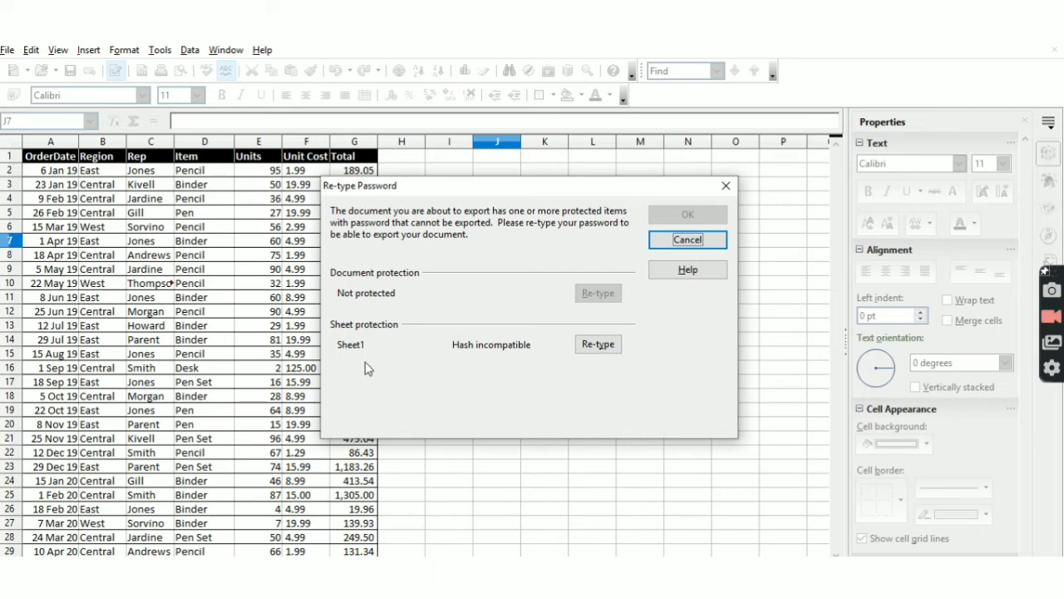
# - Remove Sheet1's protection password in the Re-type Password dialog and continue the save
pyautogui.click(596, 348)
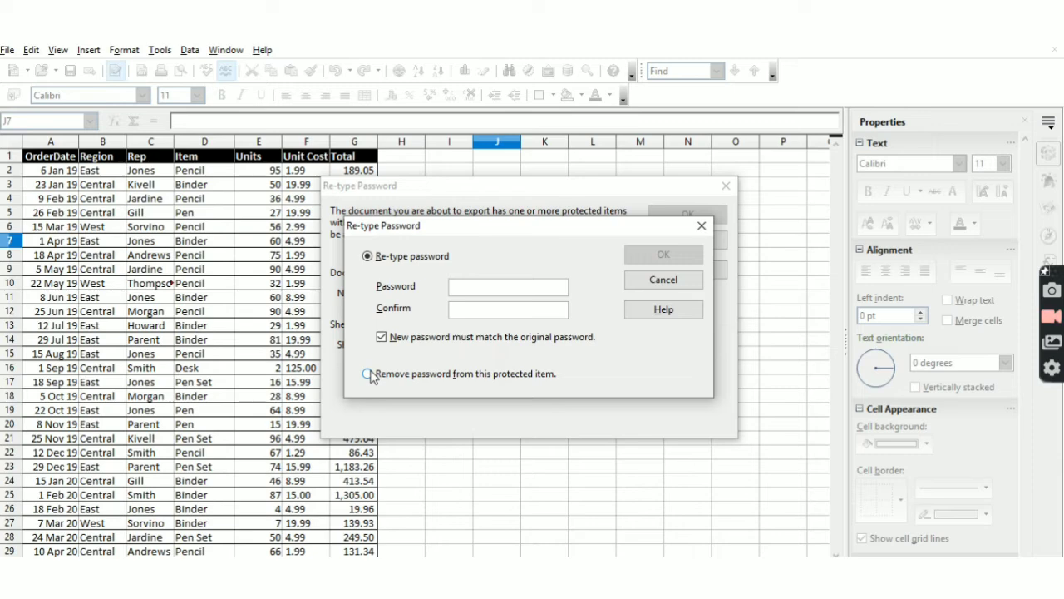
pyautogui.click(368, 374)
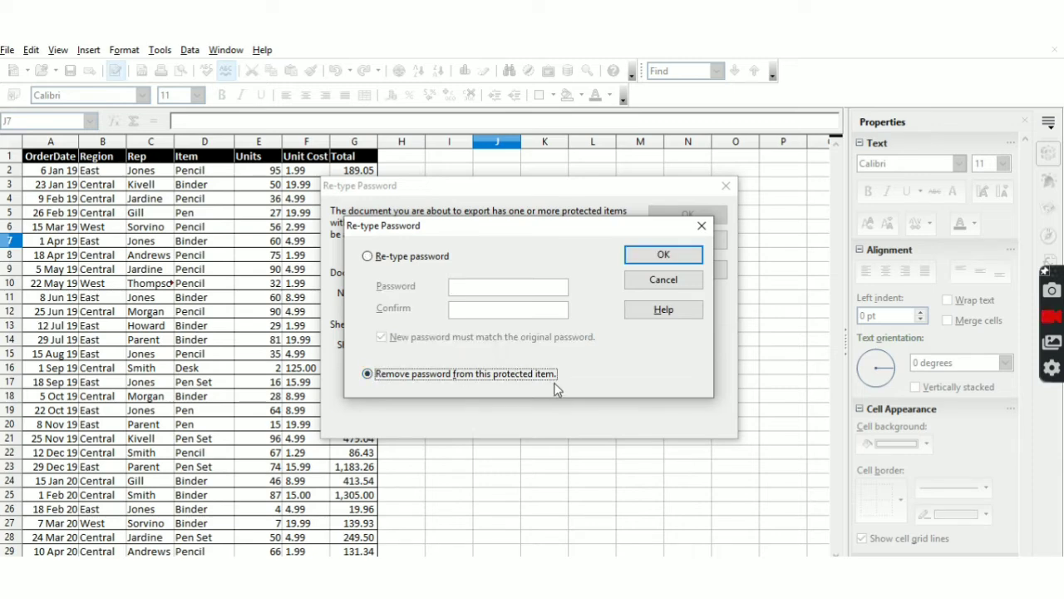
pyautogui.click(644, 258)
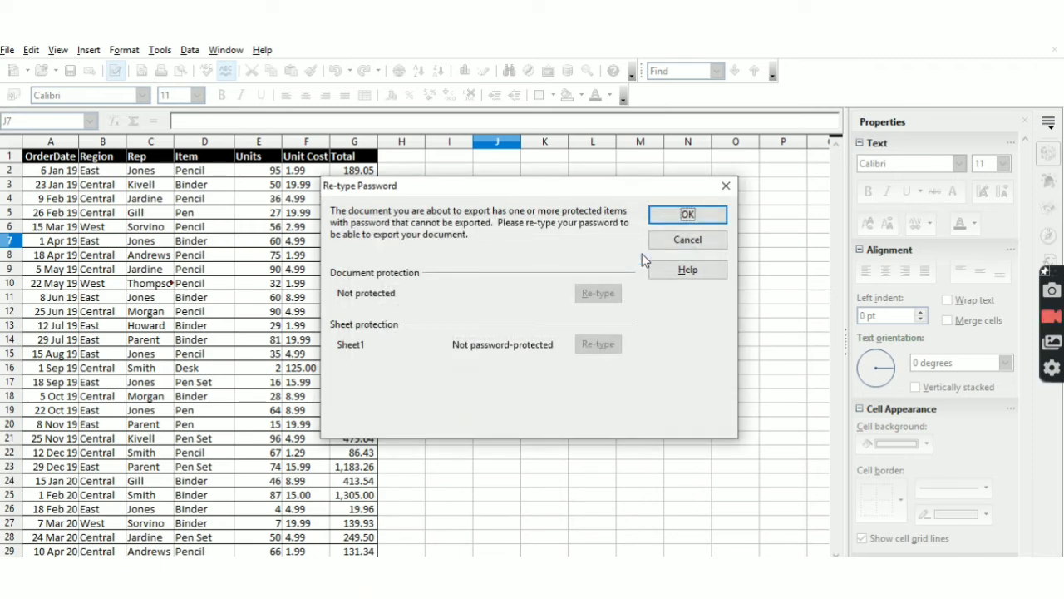
pyautogui.click(685, 215)
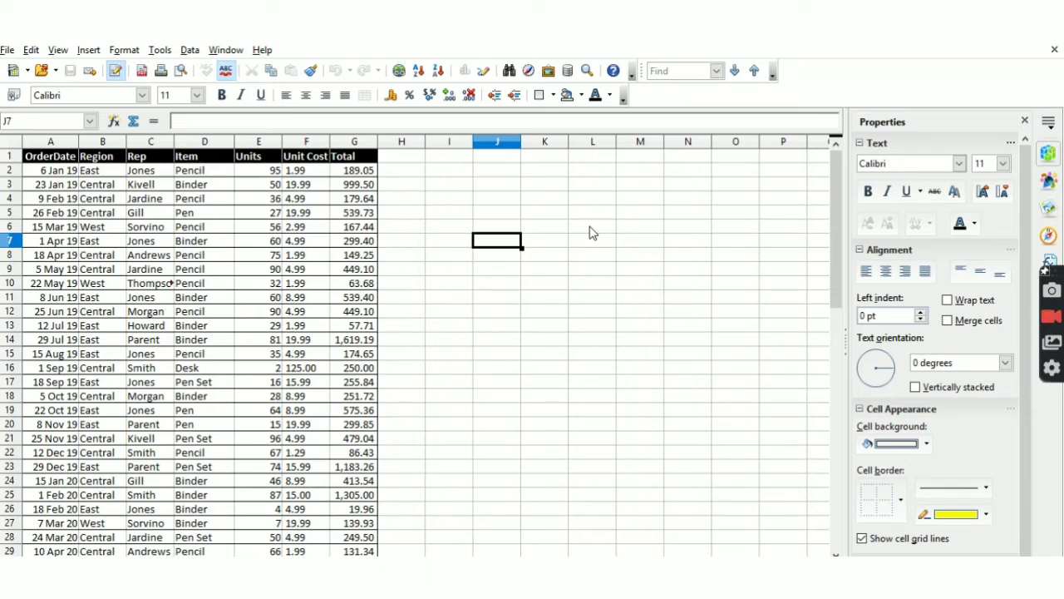
# - Turn off Sheet protection, then enter and clear a test value 'sanann' in J7
pyautogui.click(156, 51)
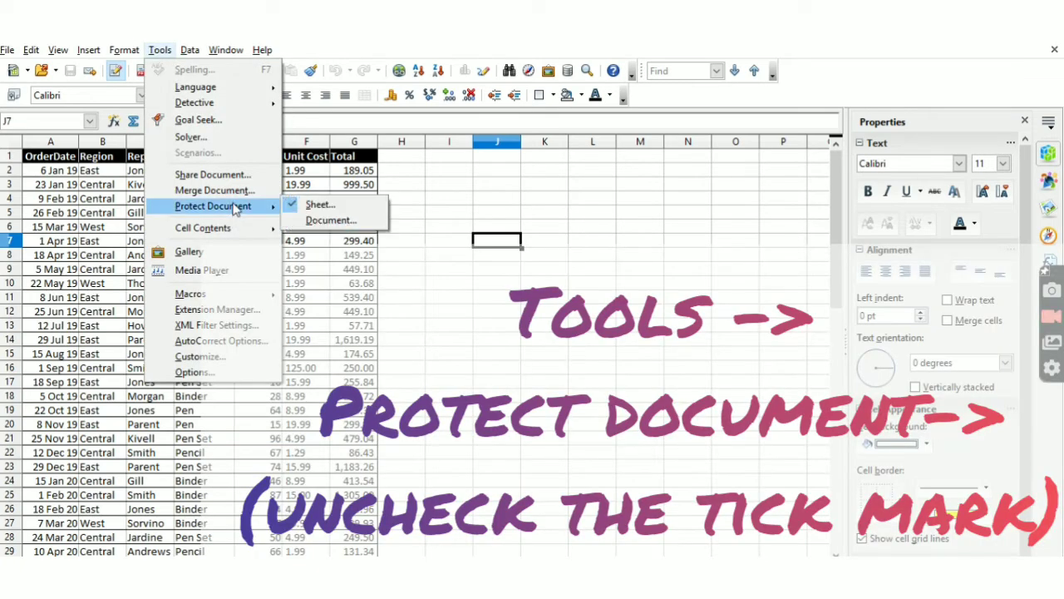
pyautogui.click(291, 208)
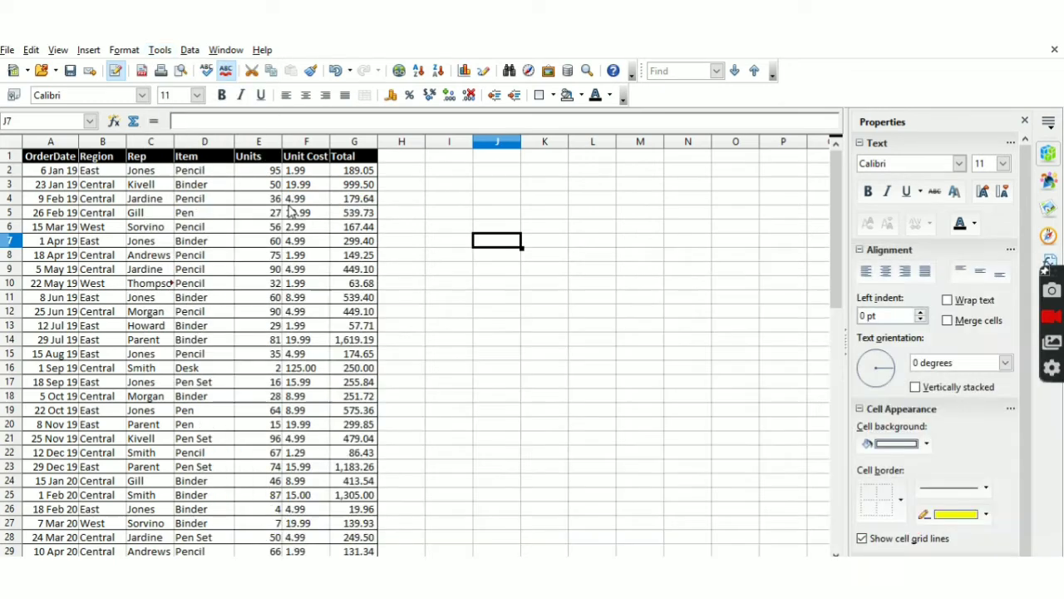
pyautogui.write('sanann')
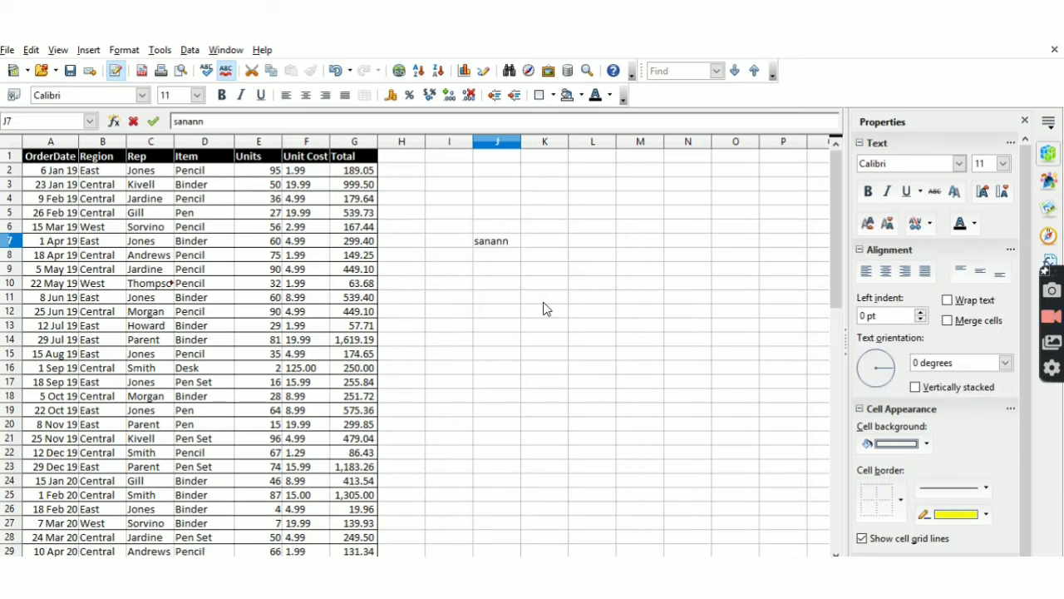
pyautogui.press('Return')
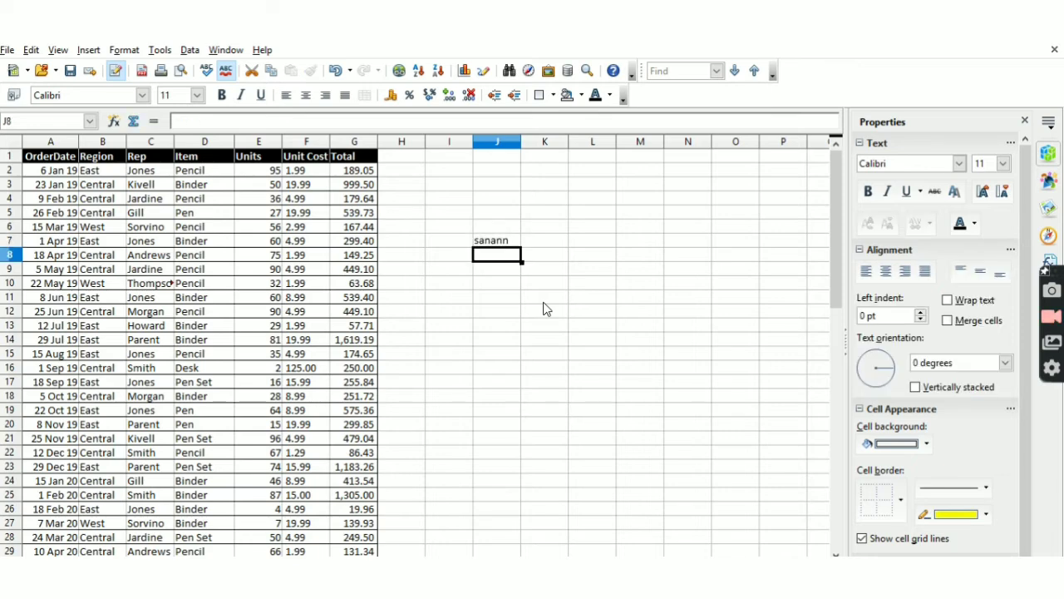
pyautogui.press('Up')
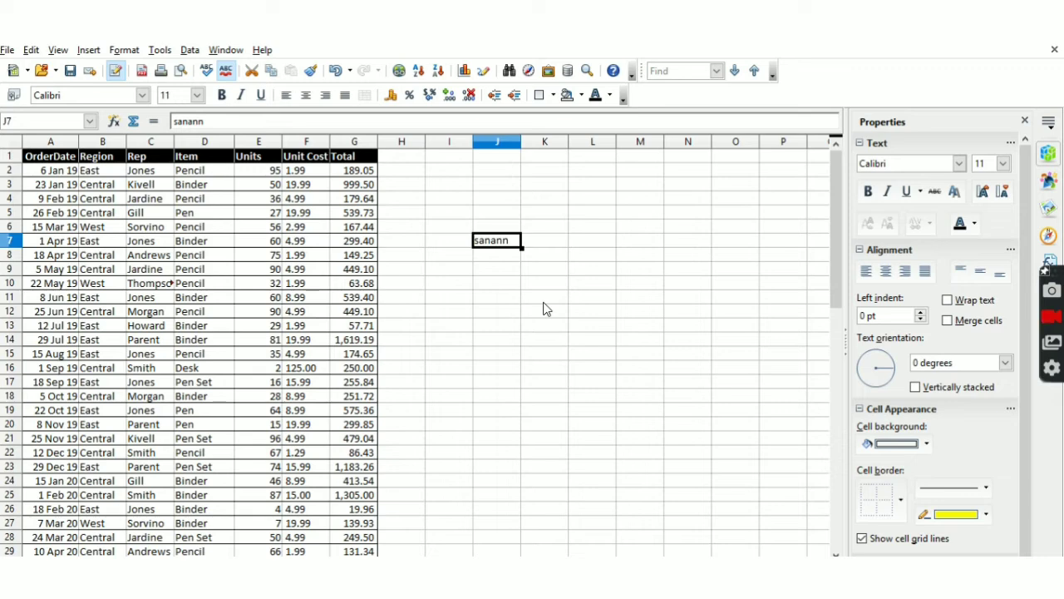
pyautogui.press('BackSpace')
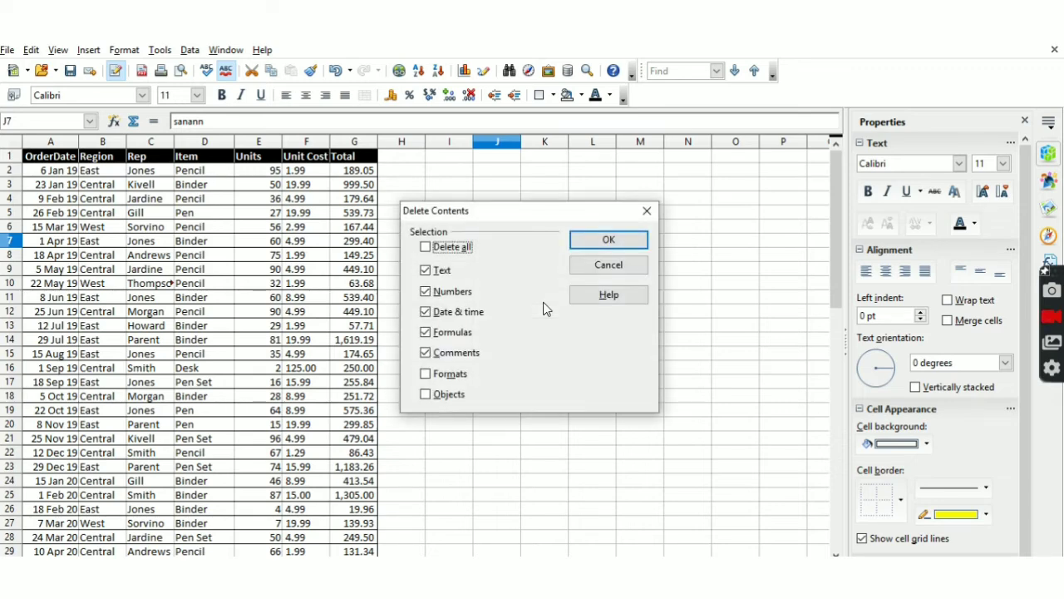
pyautogui.press('Return')
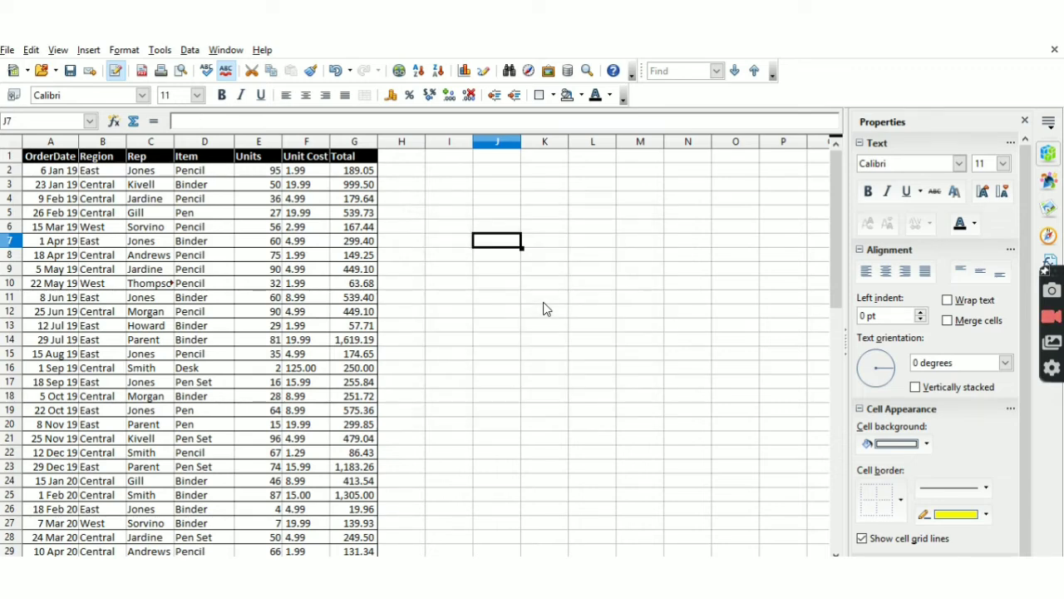
pyautogui.hotkey('ctrl', 'Left')
pyautogui.hotkey('ctrl', 'Left')
pyautogui.hotkey('ctrl', 'Up')
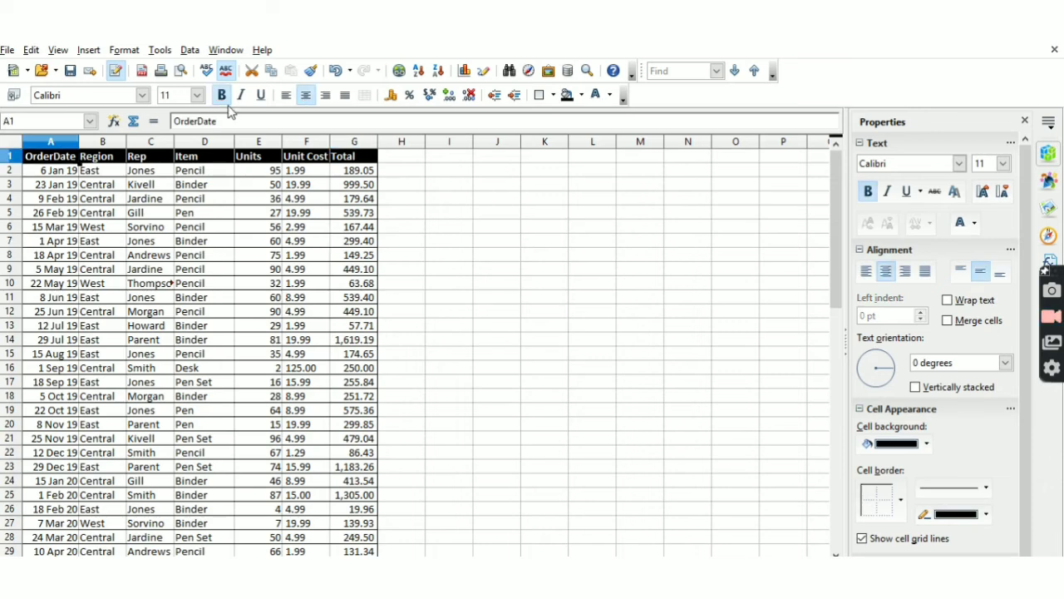
# - Save Testfile on the Desktop as Microsoft Excel 97/2000/XP (.xls), keeping that format
pyautogui.click(7, 50)
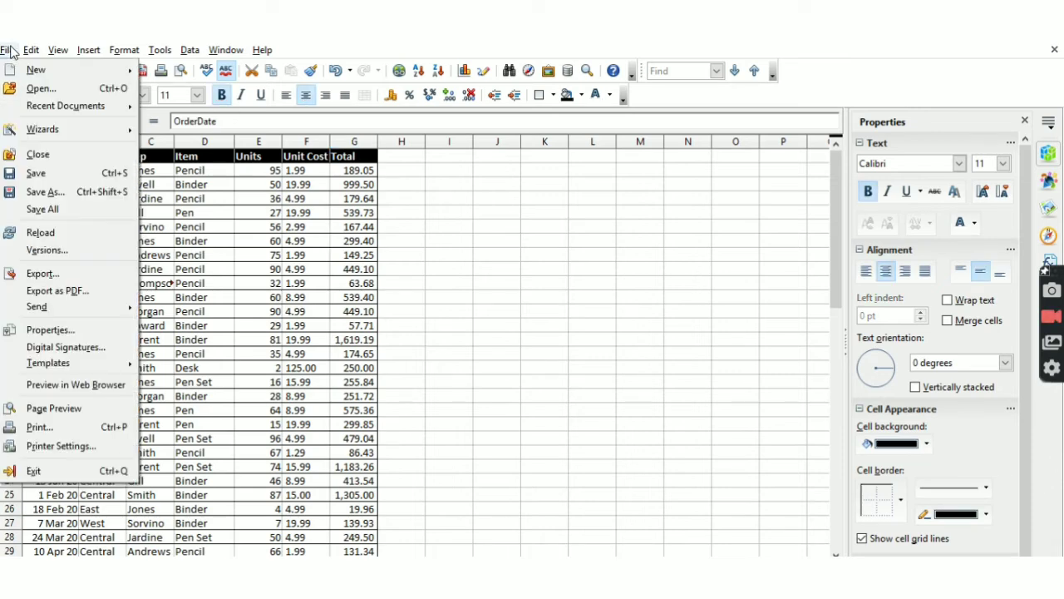
pyautogui.click(58, 191)
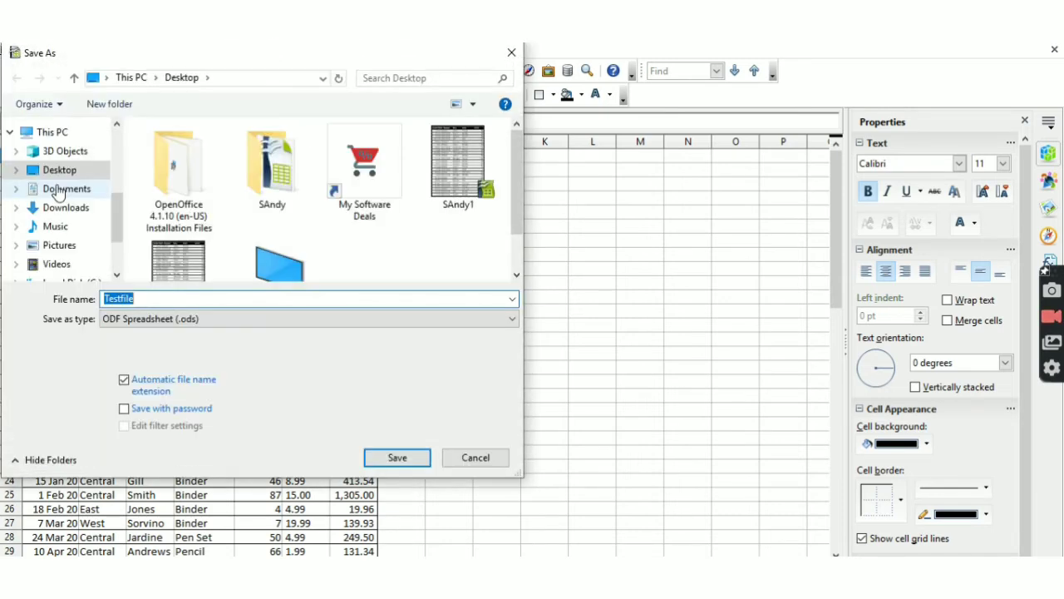
pyautogui.click(128, 320)
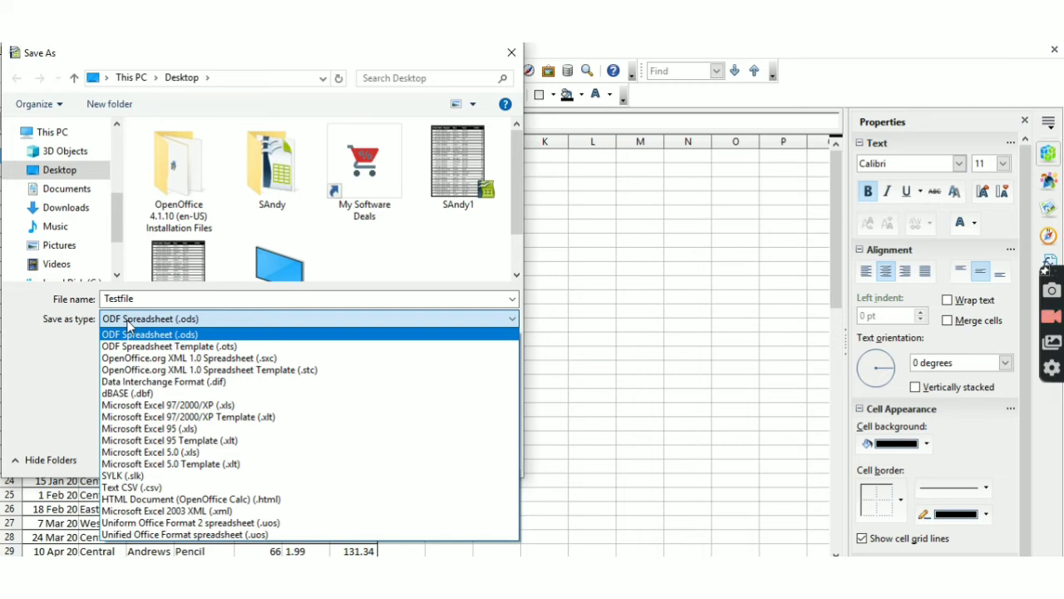
pyautogui.click(140, 406)
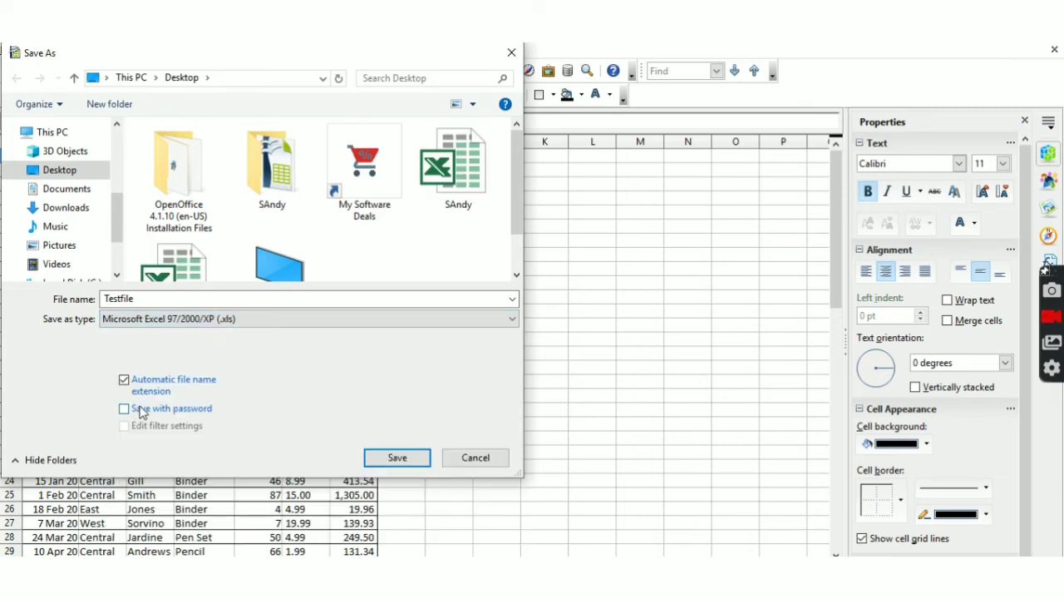
pyautogui.click(403, 465)
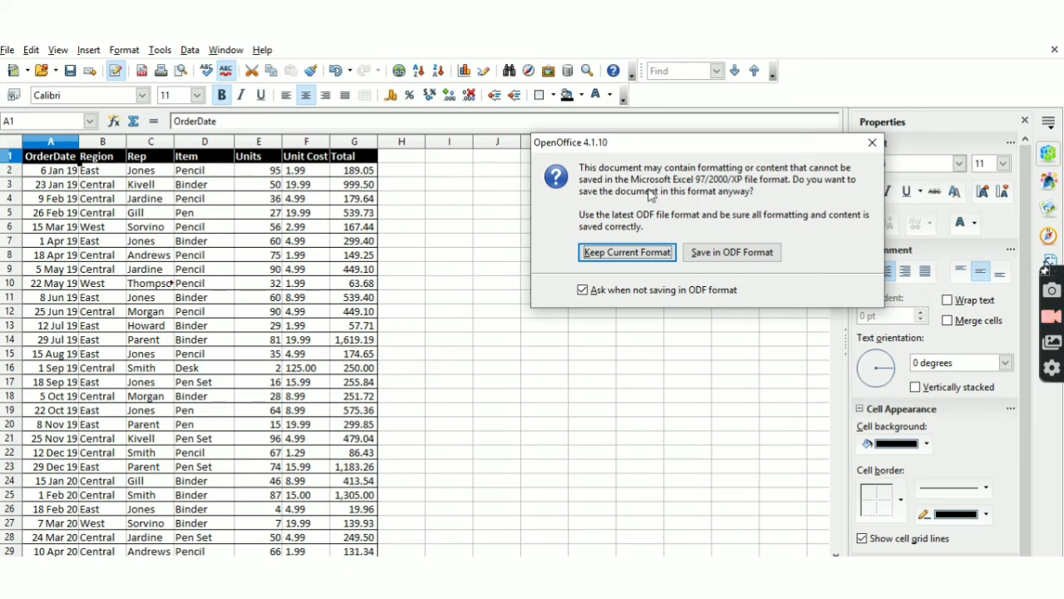
pyautogui.click(597, 261)
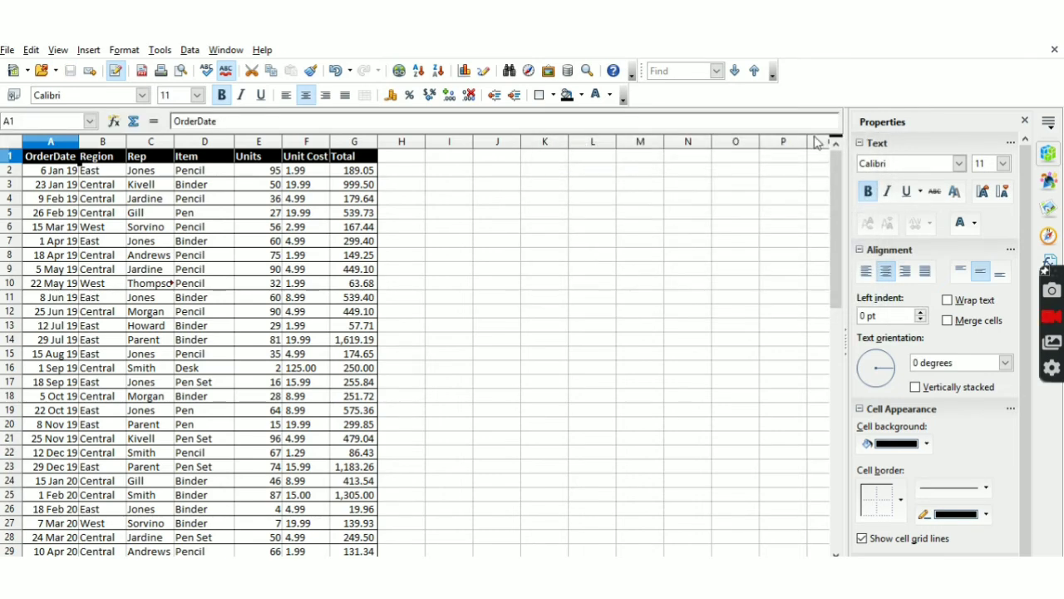
# - Close the document and OpenOffice, then open Testfile from the desktop in Excel
pyautogui.click(1055, 49)
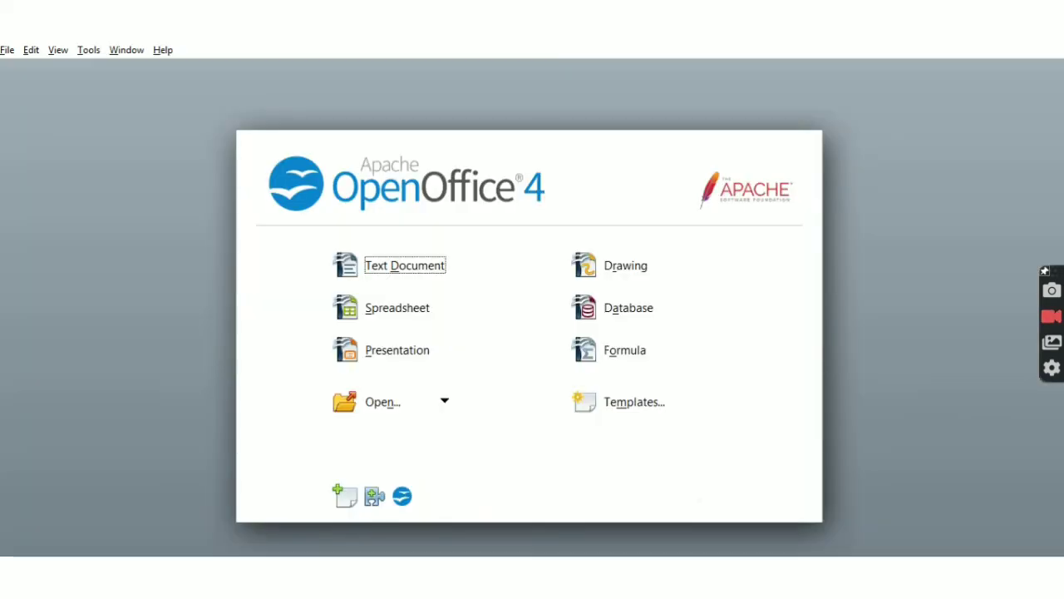
pyautogui.click(1050, 31)
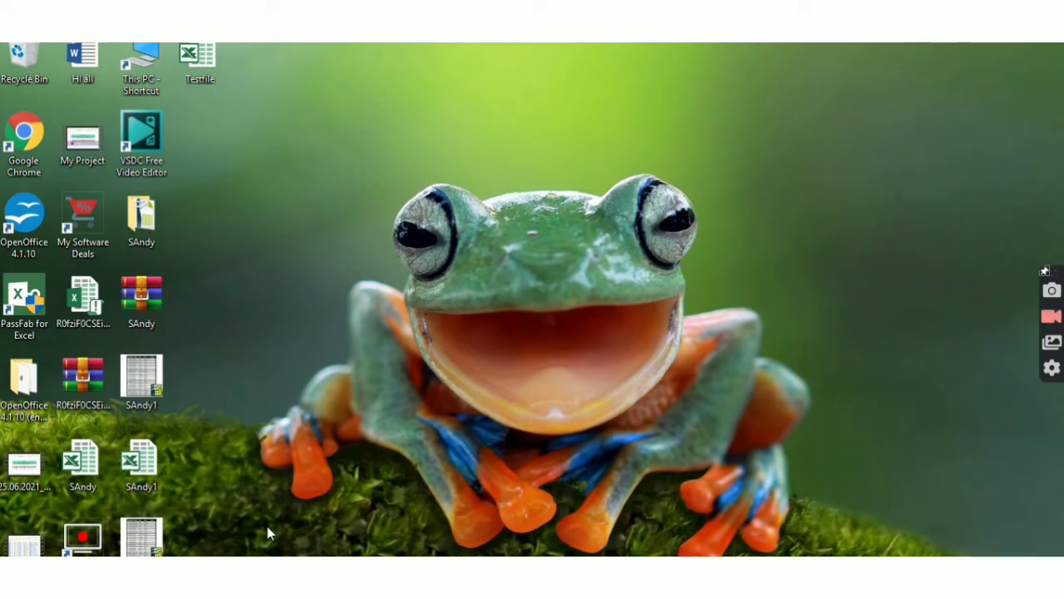
pyautogui.doubleClick(203, 78)
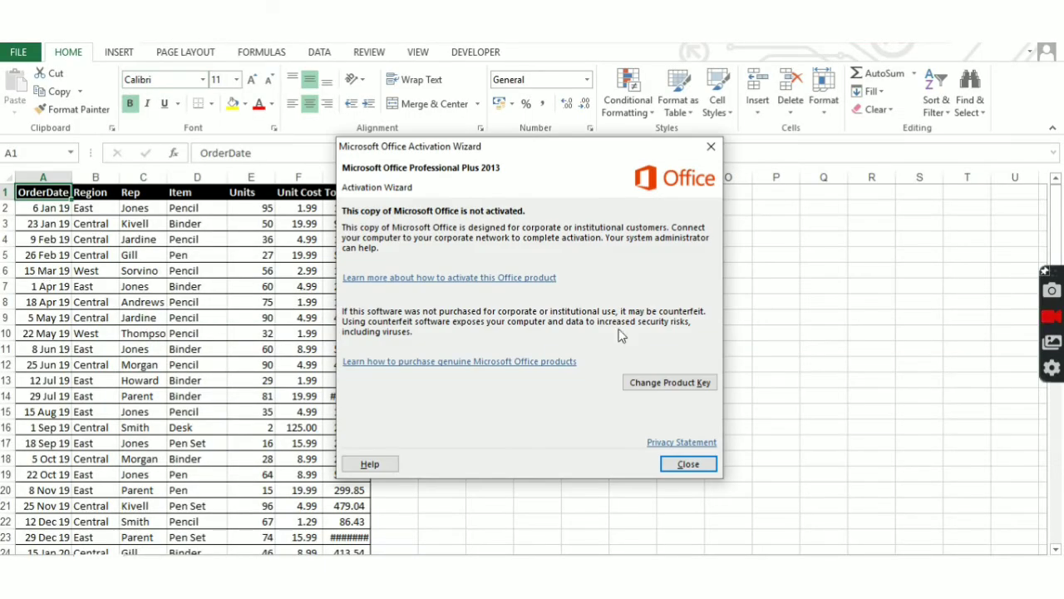
# - Dismiss the activation notice and open cell M10 for editing, then return to A1
pyautogui.click(693, 464)
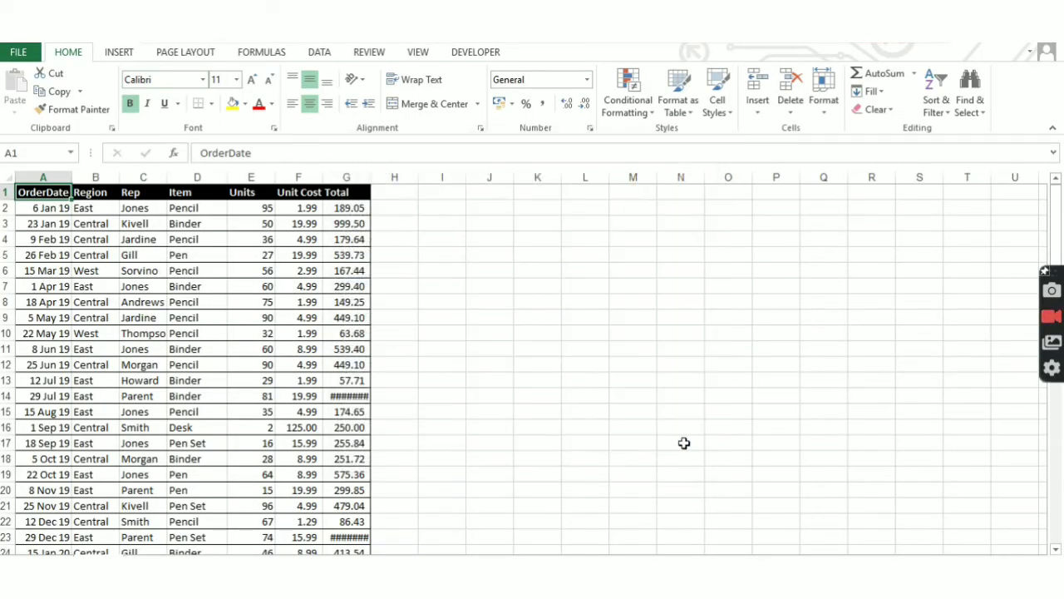
pyautogui.click(610, 340)
pyautogui.doubleClick(624, 332)
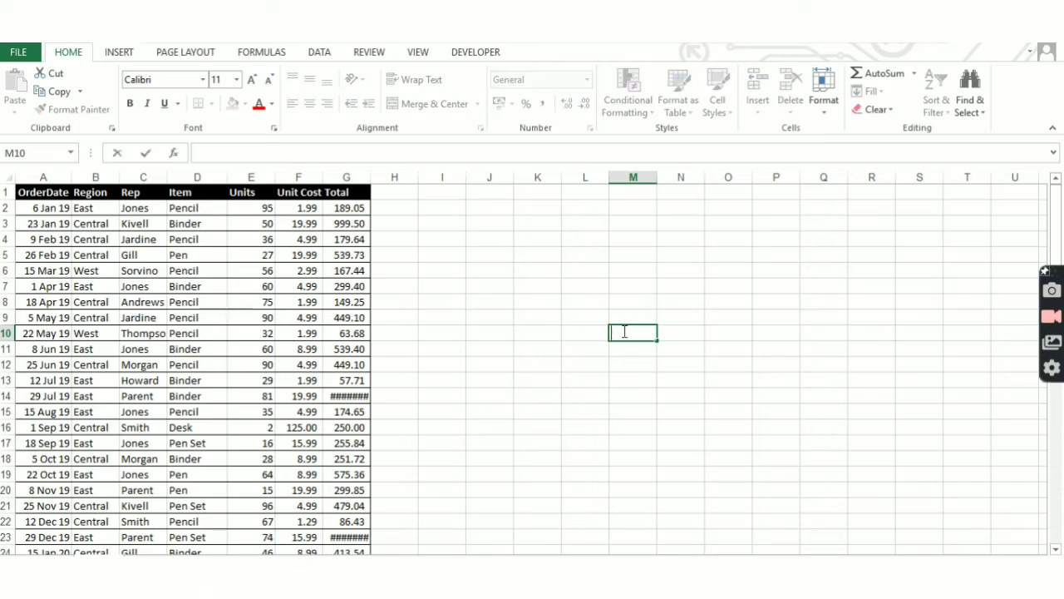
pyautogui.press('Tab')
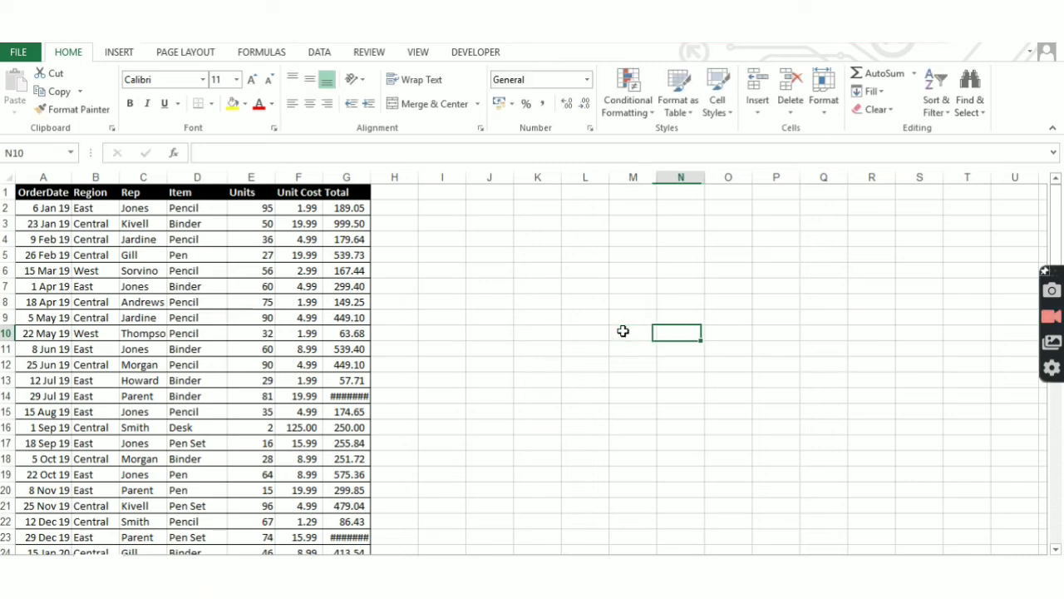
pyautogui.press('Left')
pyautogui.press('Left')
pyautogui.press('Left')
pyautogui.press('Left')
pyautogui.press('Left')
pyautogui.press('Left')
pyautogui.press('Left')
pyautogui.hotkey('ctrl', 'Home')
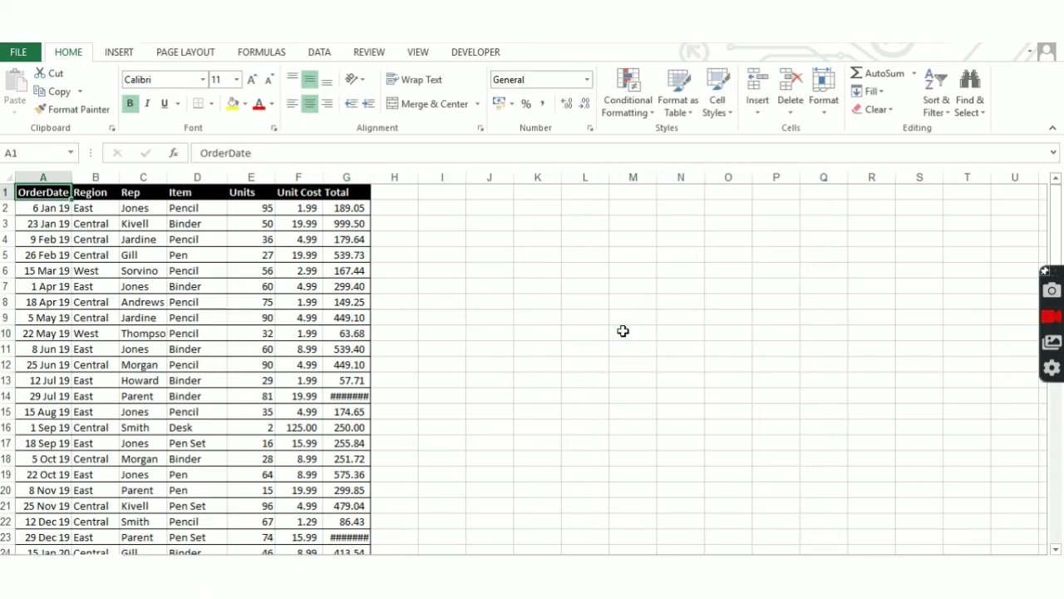
pyautogui.press('Right')
pyautogui.press('Right')
pyautogui.press('Right')
pyautogui.press('Right')
pyautogui.press('Right')
pyautogui.press('Right')
# - Enter a test value 'sanththt' in L4, then delete it to confirm cells are editable
pyautogui.press('Right')
pyautogui.press('Right')
pyautogui.press('Right')
pyautogui.press('Left')
pyautogui.press('Left')
pyautogui.press('Left')
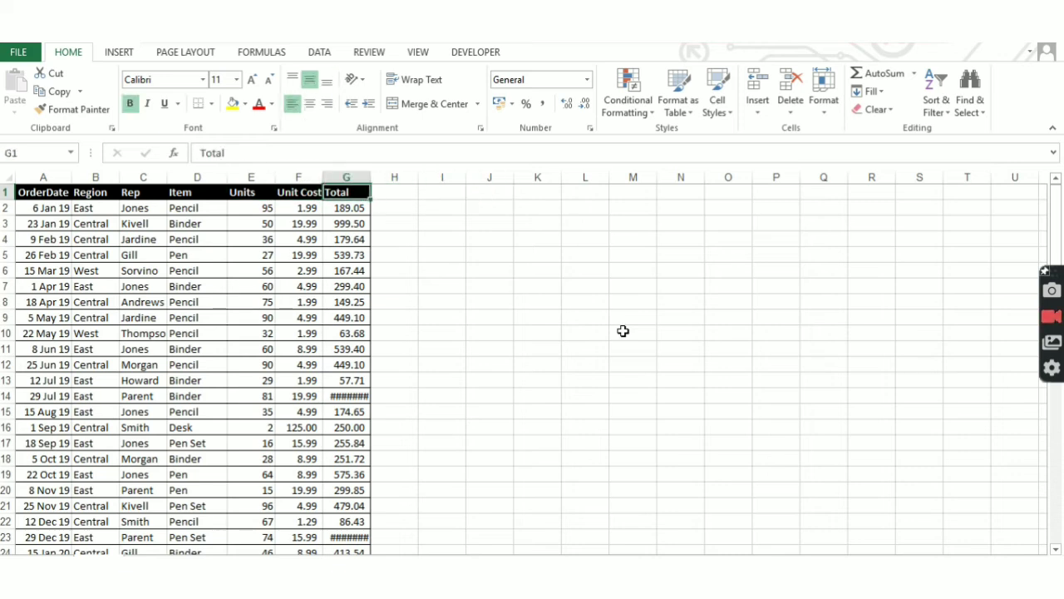
pyautogui.hotkey('ctrl', 'Home')
pyautogui.press('Down')
pyautogui.press('Down')
pyautogui.press('Right')
pyautogui.press('Right')
pyautogui.press('Right')
pyautogui.press('Right')
pyautogui.press('Right')
pyautogui.press('Right')
pyautogui.press('Right')
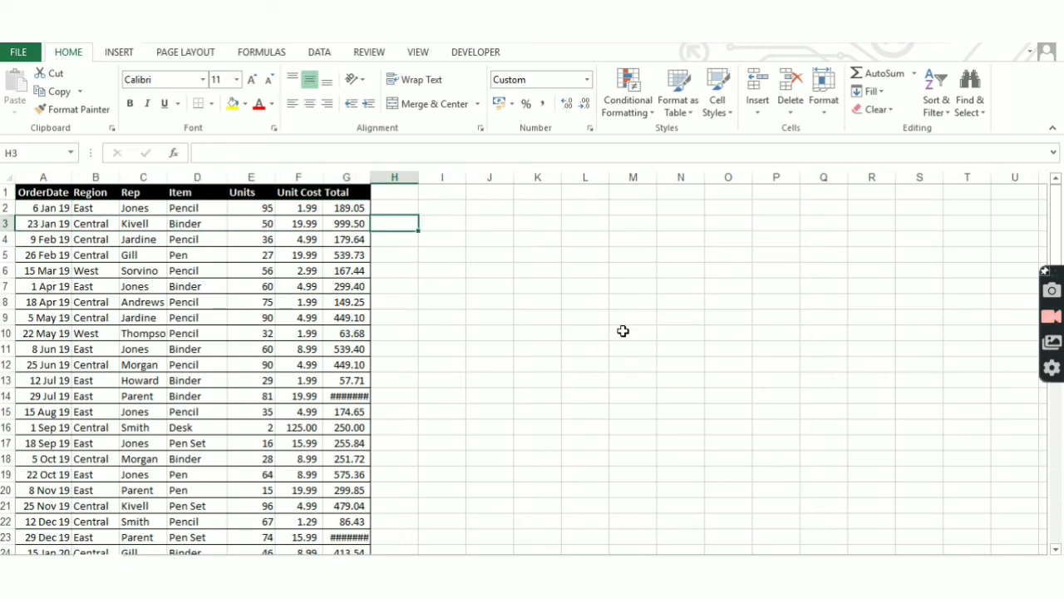
pyautogui.press('Right')
pyautogui.press('Right')
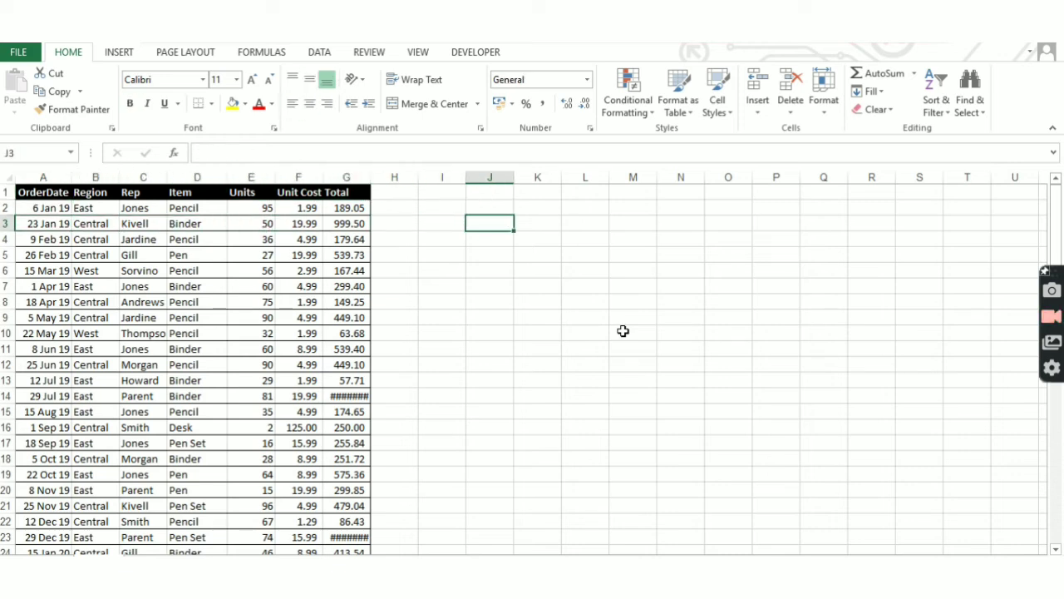
pyautogui.hotkey('ctrl', 'Left')
pyautogui.hotkey('ctrl', 'Left')
pyautogui.press('Up')
pyautogui.press('Right')
pyautogui.press('Right')
pyautogui.press('Right')
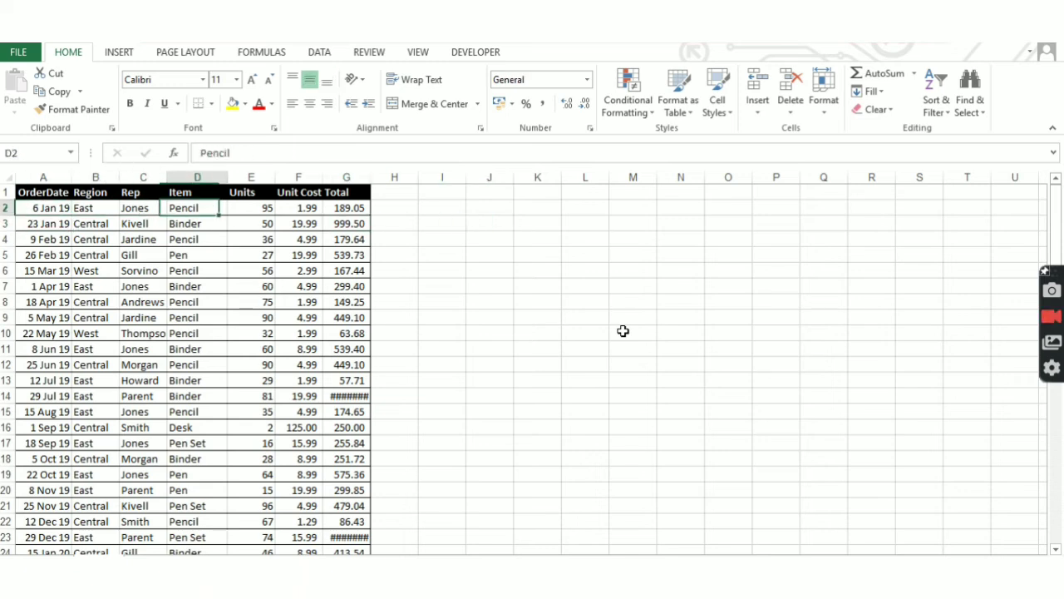
pyautogui.press('Right')
pyautogui.press('Right')
pyautogui.press('Right')
pyautogui.press('Right')
pyautogui.press('Right')
pyautogui.press('Right')
pyautogui.press('Right')
pyautogui.press('Right')
pyautogui.press('Right')
pyautogui.press('Right')
pyautogui.press('Right')
pyautogui.press('Right')
pyautogui.press('Down')
pyautogui.press('Down')
pyautogui.press('Left')
pyautogui.press('Left')
pyautogui.press('Left')
pyautogui.press('Left')
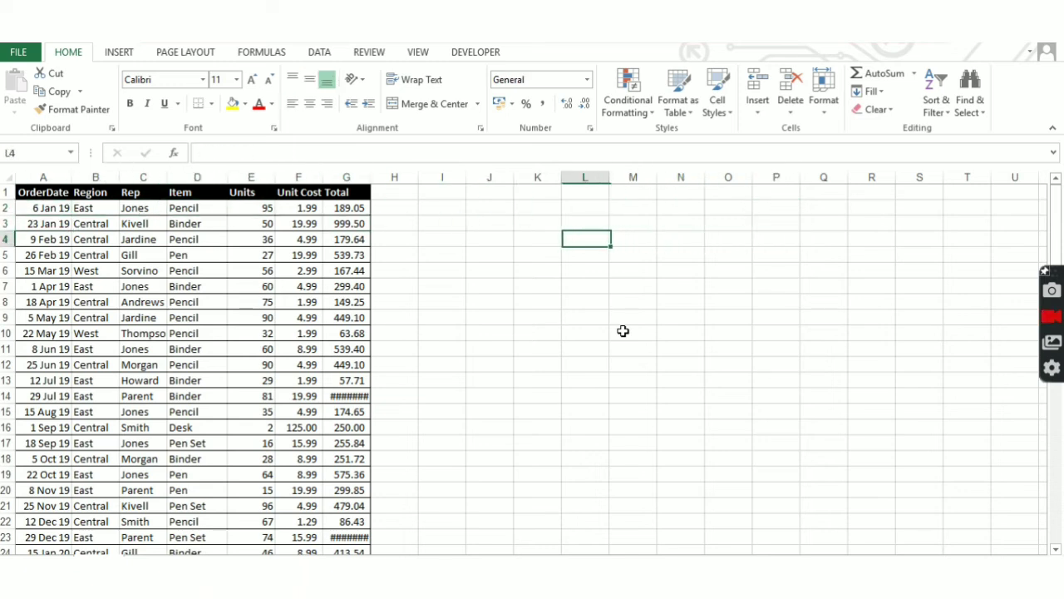
pyautogui.write('sanththt')
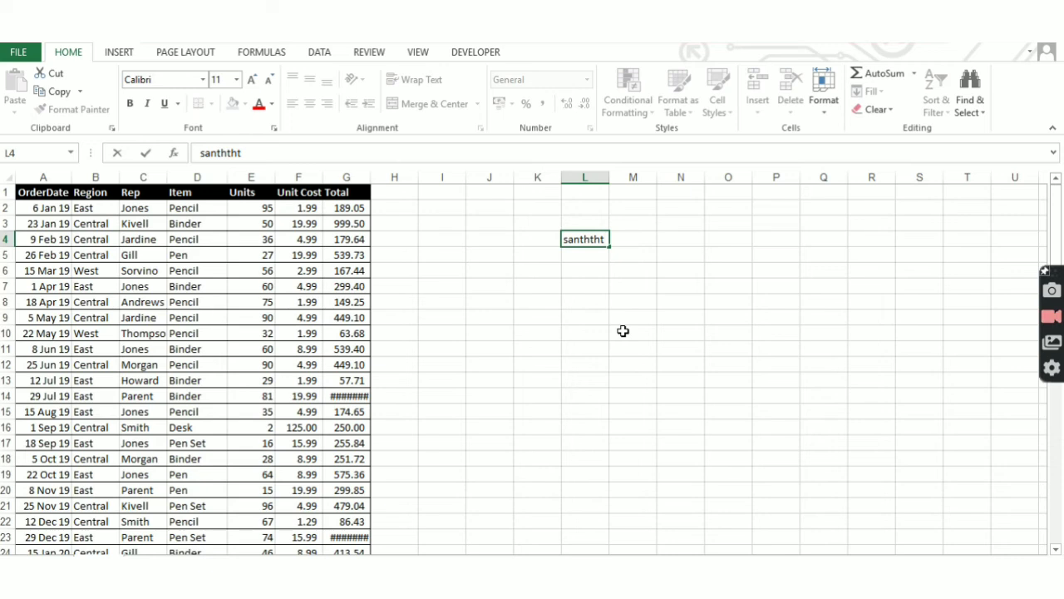
pyautogui.press('Return')
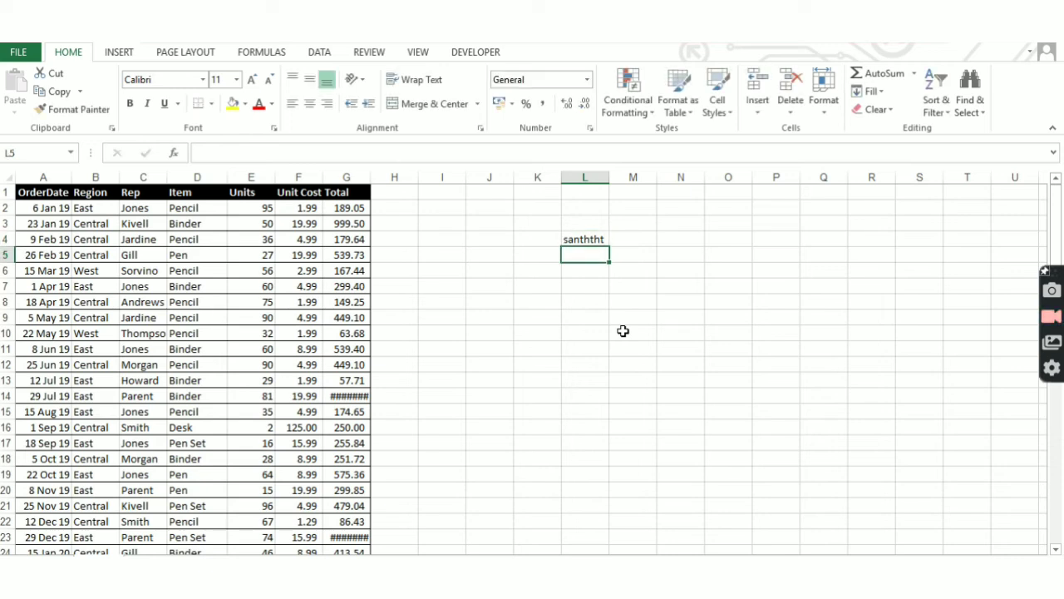
pyautogui.press('Up')
pyautogui.press('Delete')
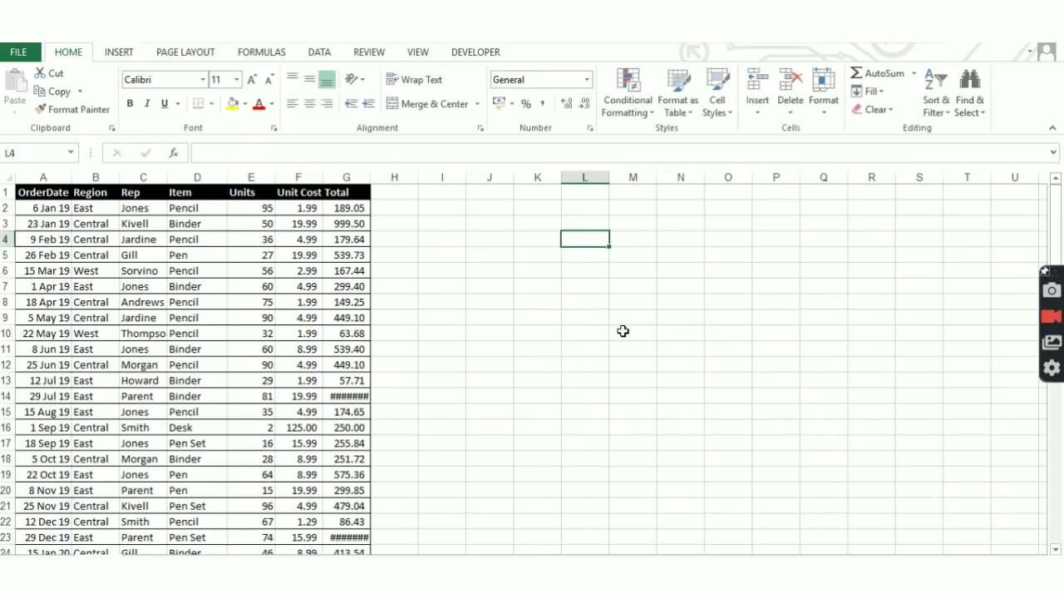
# - Check the extent of column C and return to the Region header B1
pyautogui.hotkey('ctrl', 'Left')
pyautogui.hotkey('ctrl', 'Left')
pyautogui.press('Right')
pyautogui.press('Right')
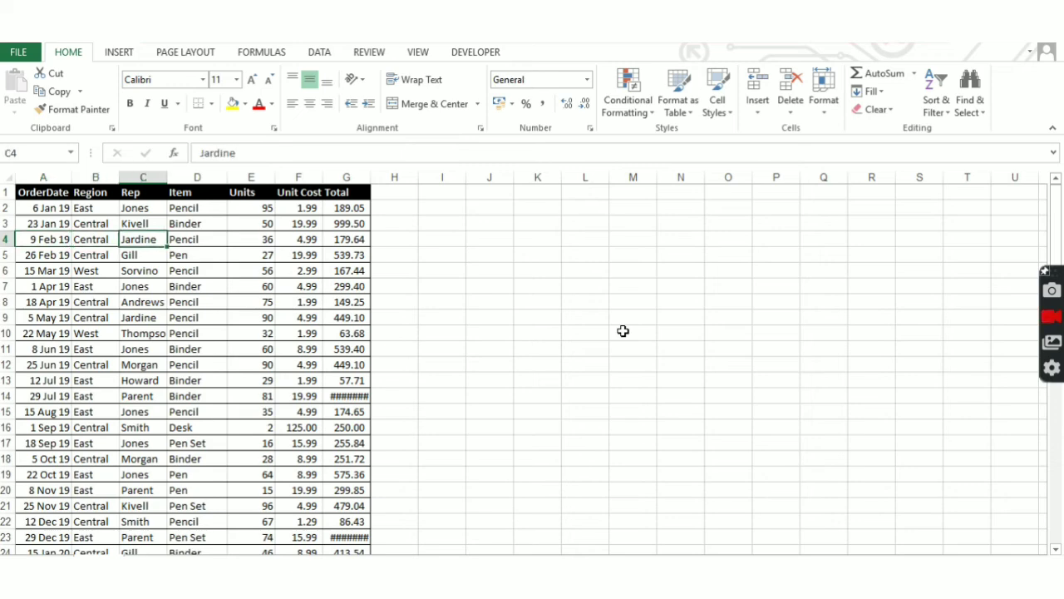
pyautogui.hotkey('ctrl', 'Down')
pyautogui.hotkey('ctrl', 'Up')
pyautogui.hotkey('ctrl', 'Left')
pyautogui.press('Right')
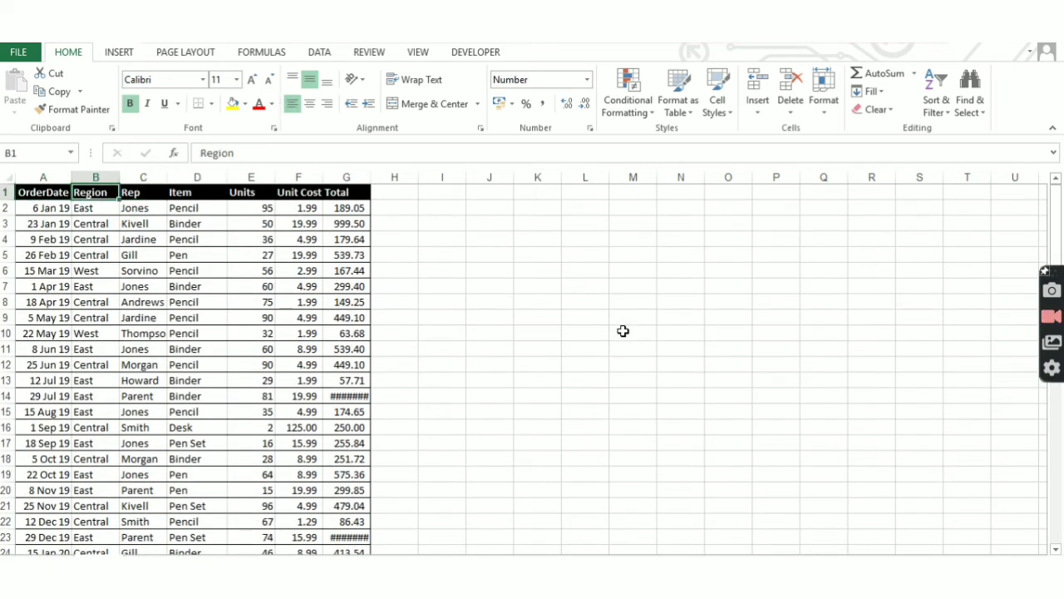